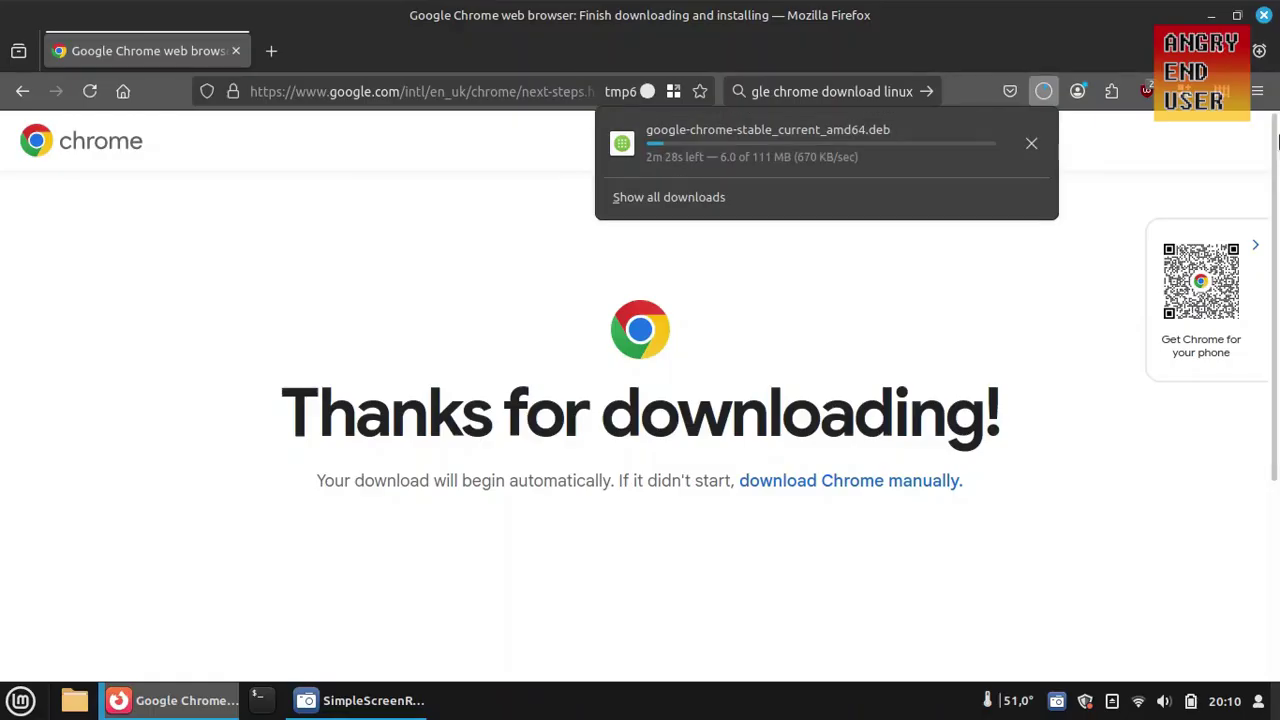
Show the finished Chrome download in its folder and open google-chrome-stable_current_amd64.deb in the package installer
click(985, 200)
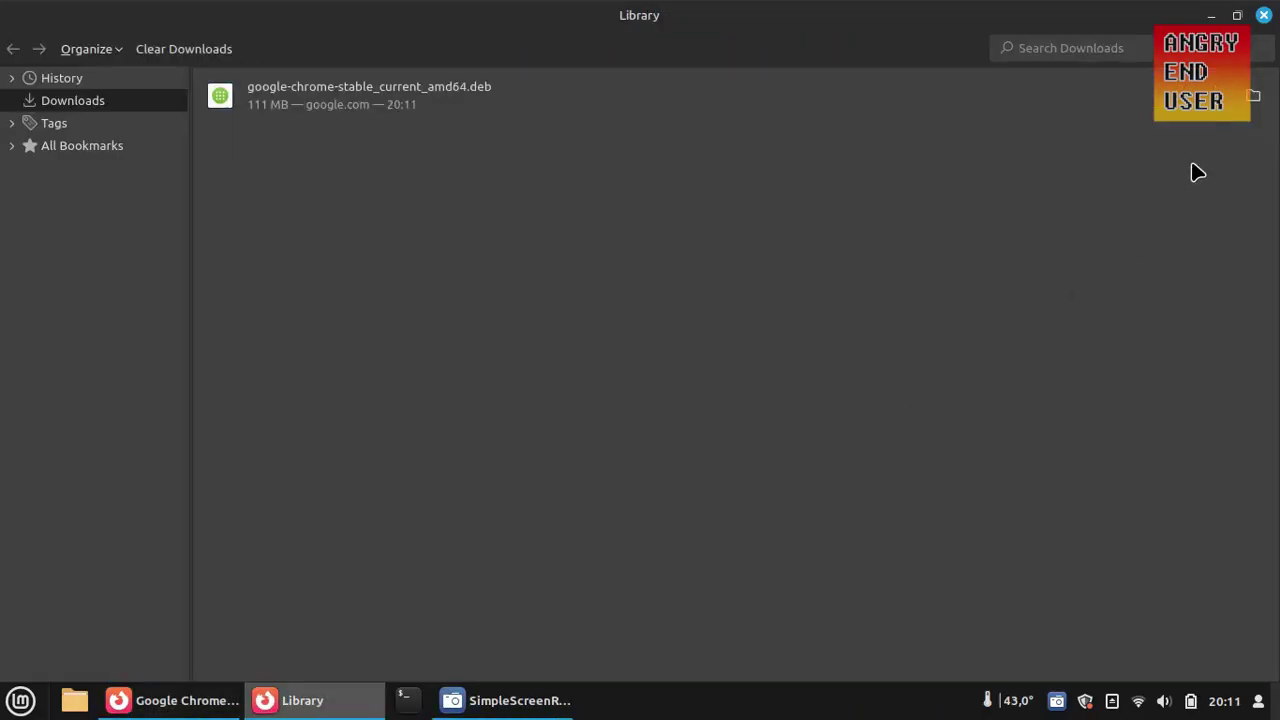
click(1253, 96)
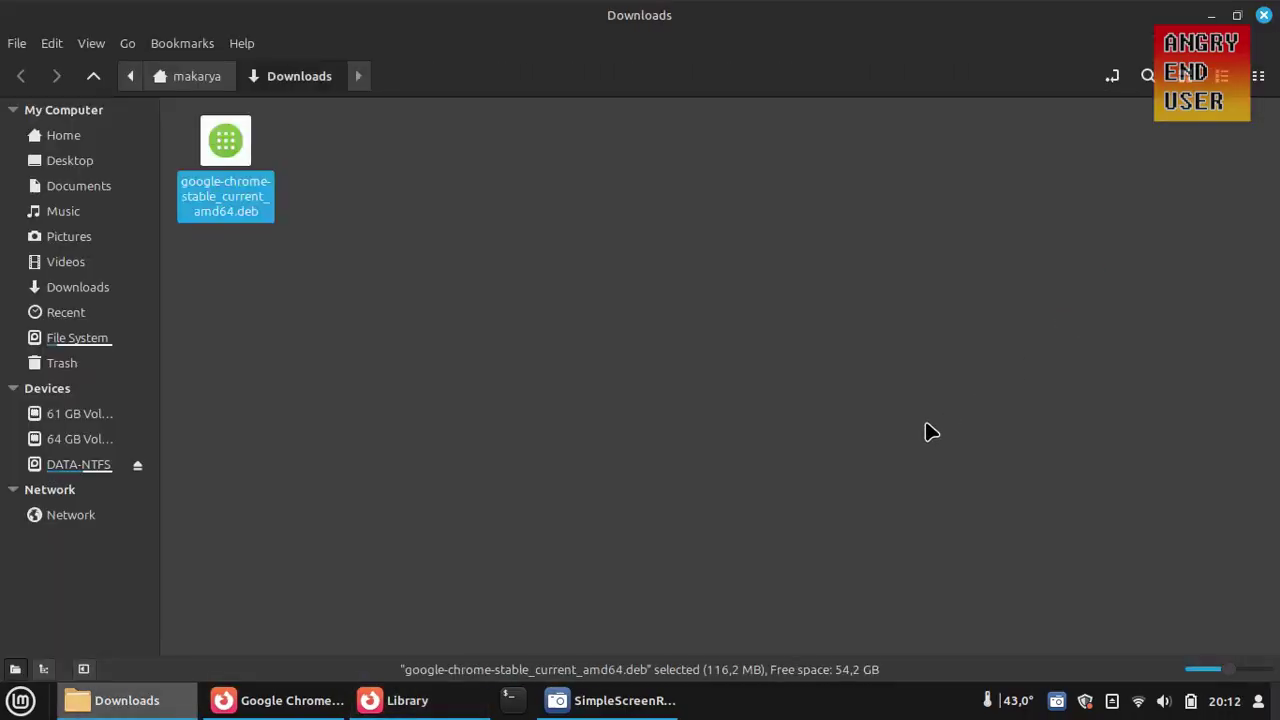
click(428, 346)
click(226, 160)
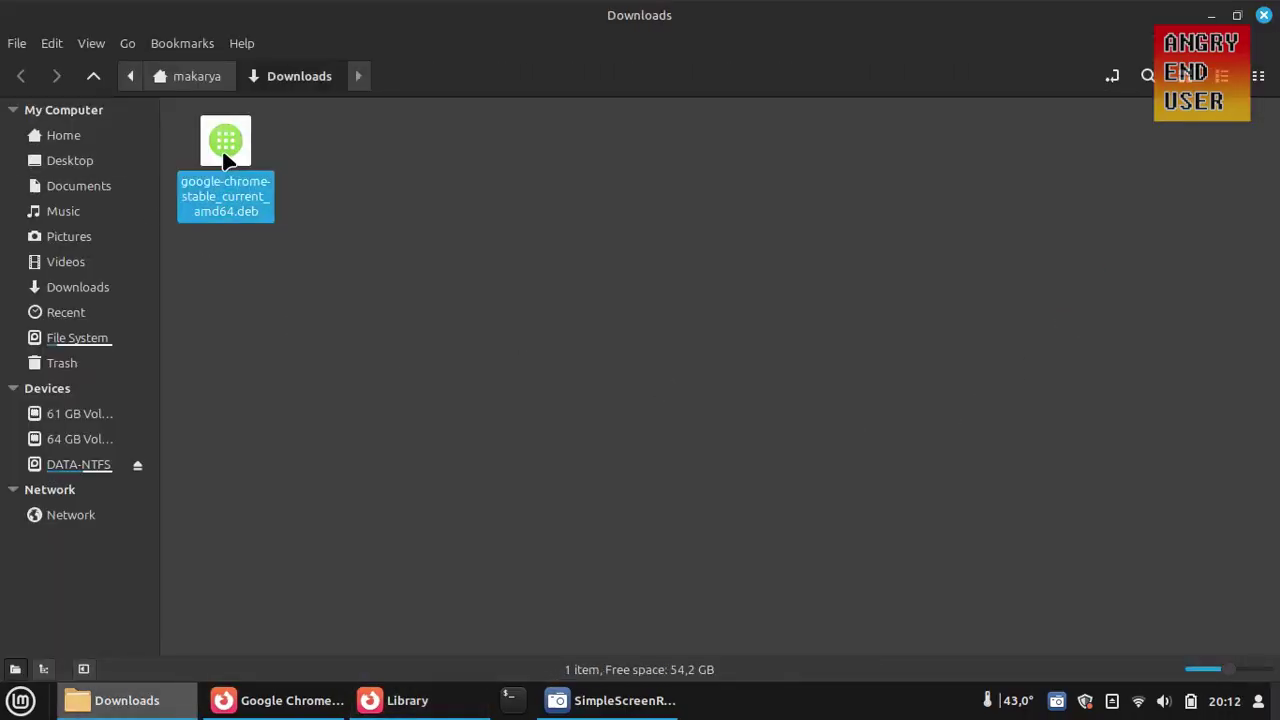
double_click(228, 166)
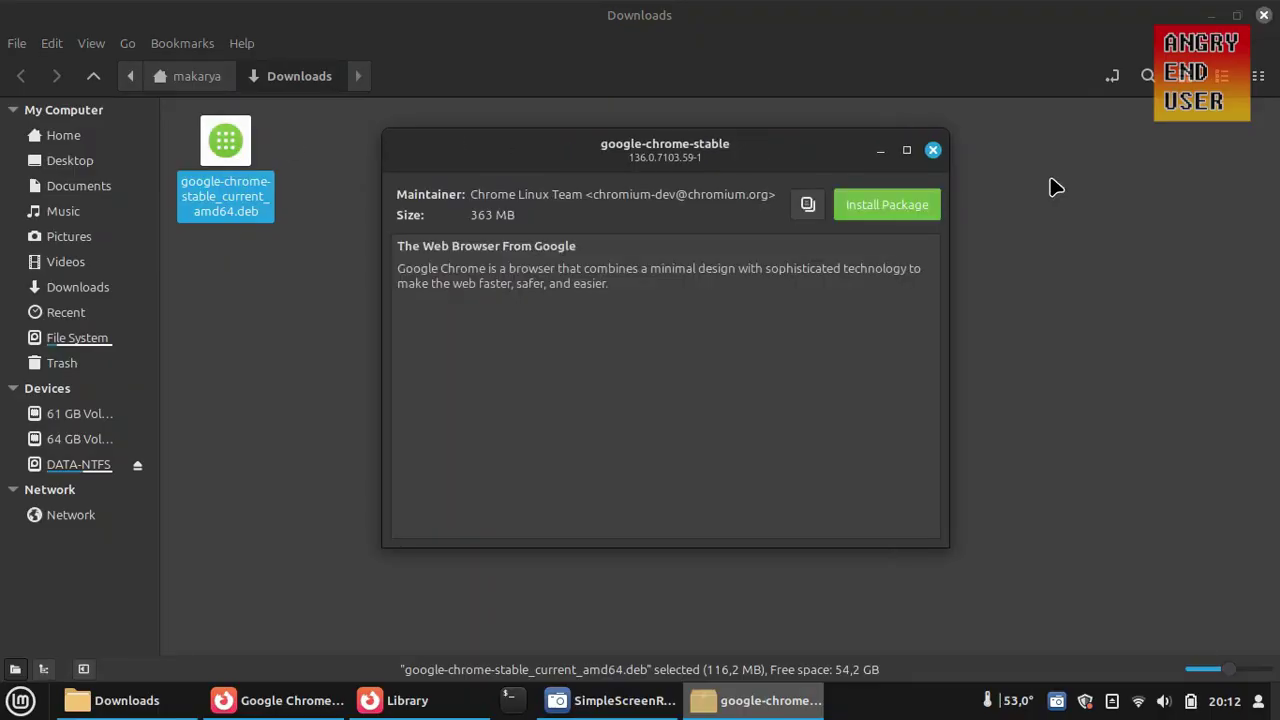
Install the google-chrome-stable package, authenticating with the account password, and expand the installation details
click(909, 215)
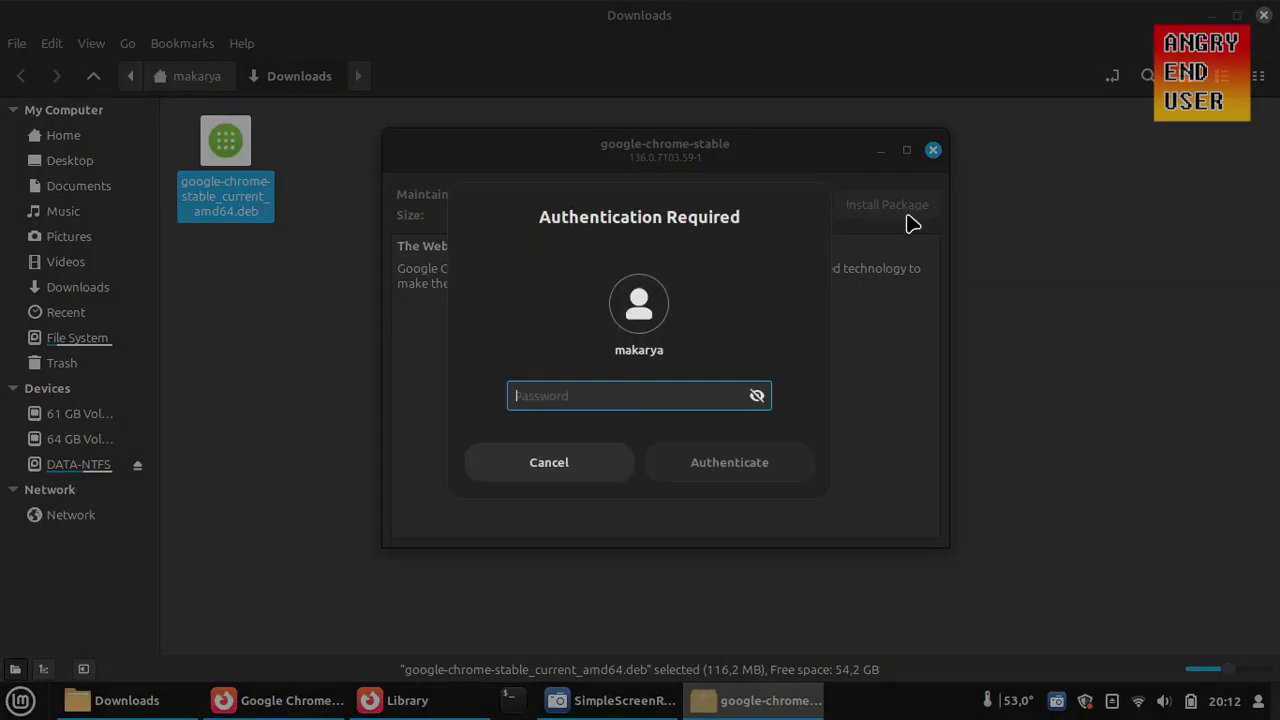
text(********)
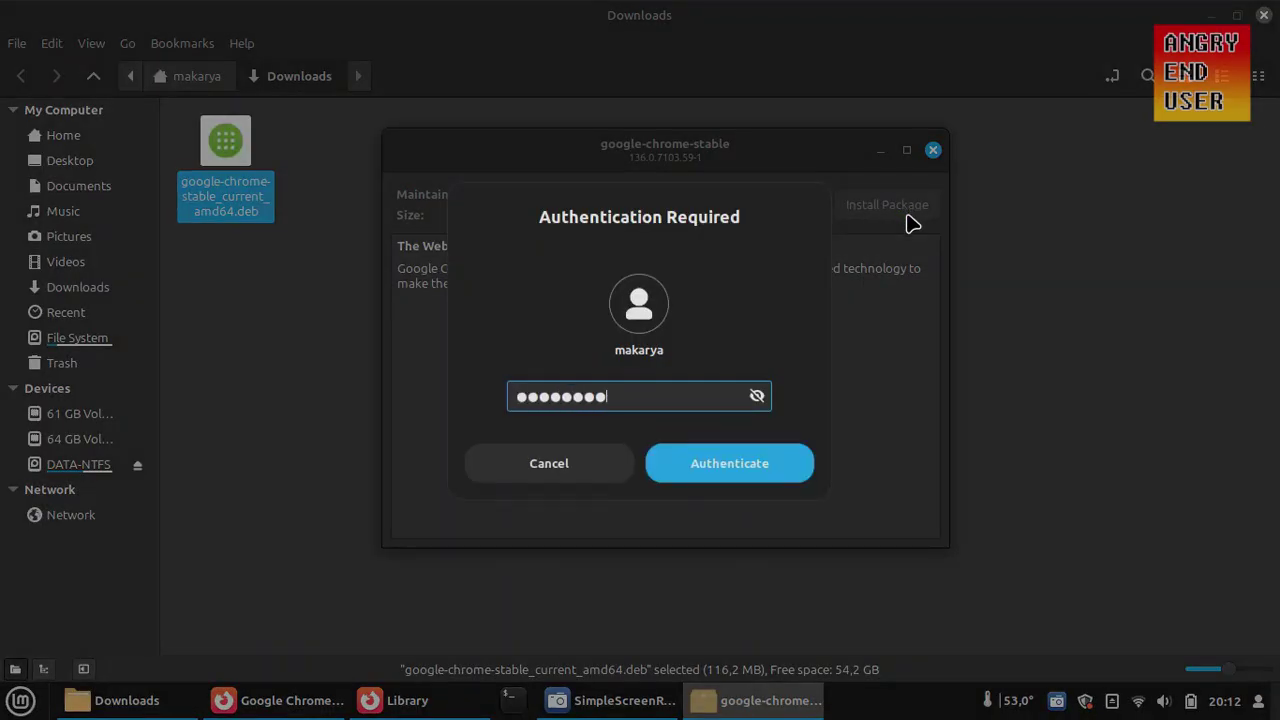
key(Return)
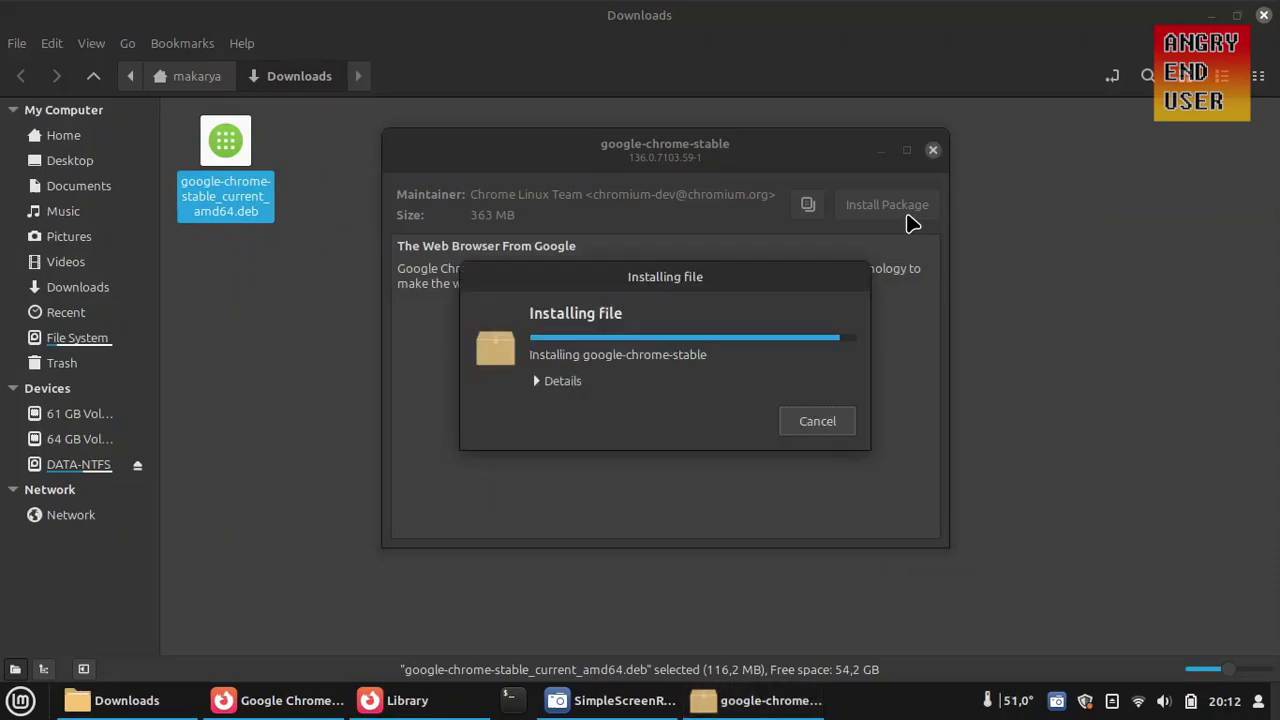
click(552, 381)
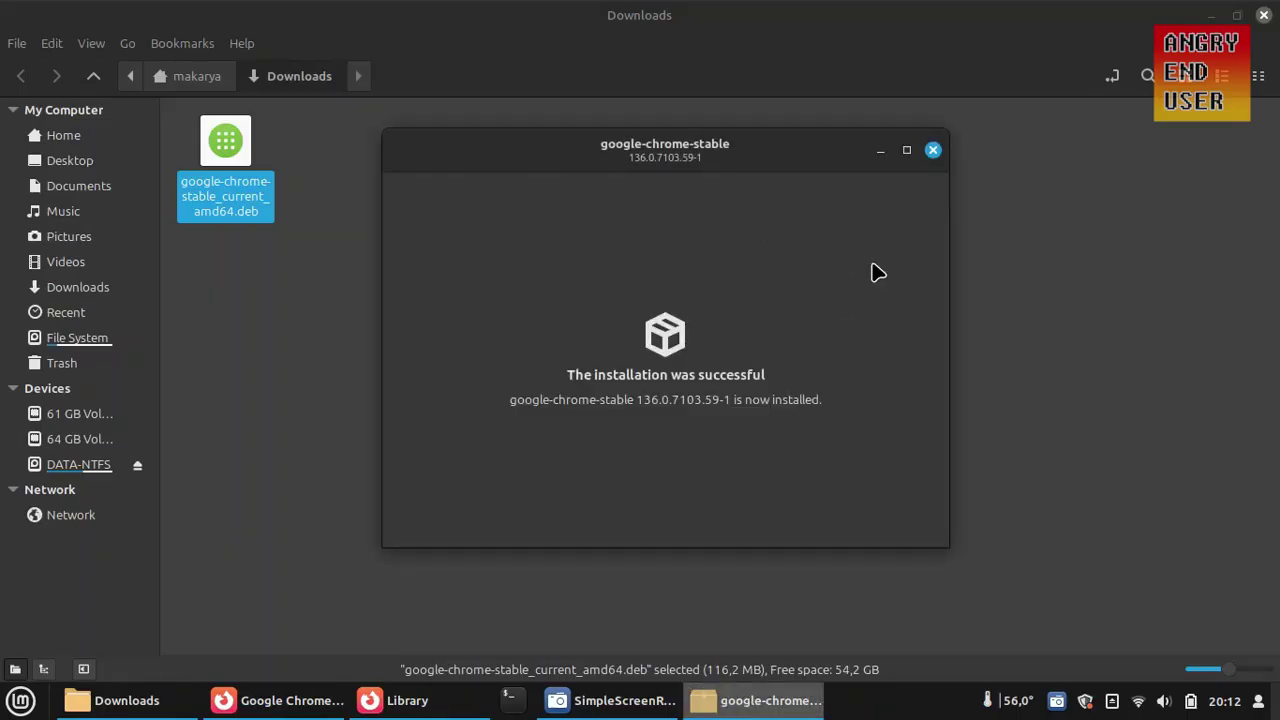
Search the installed applications for "chrome" and launch Google Chrome
key(super)
text(chrome)
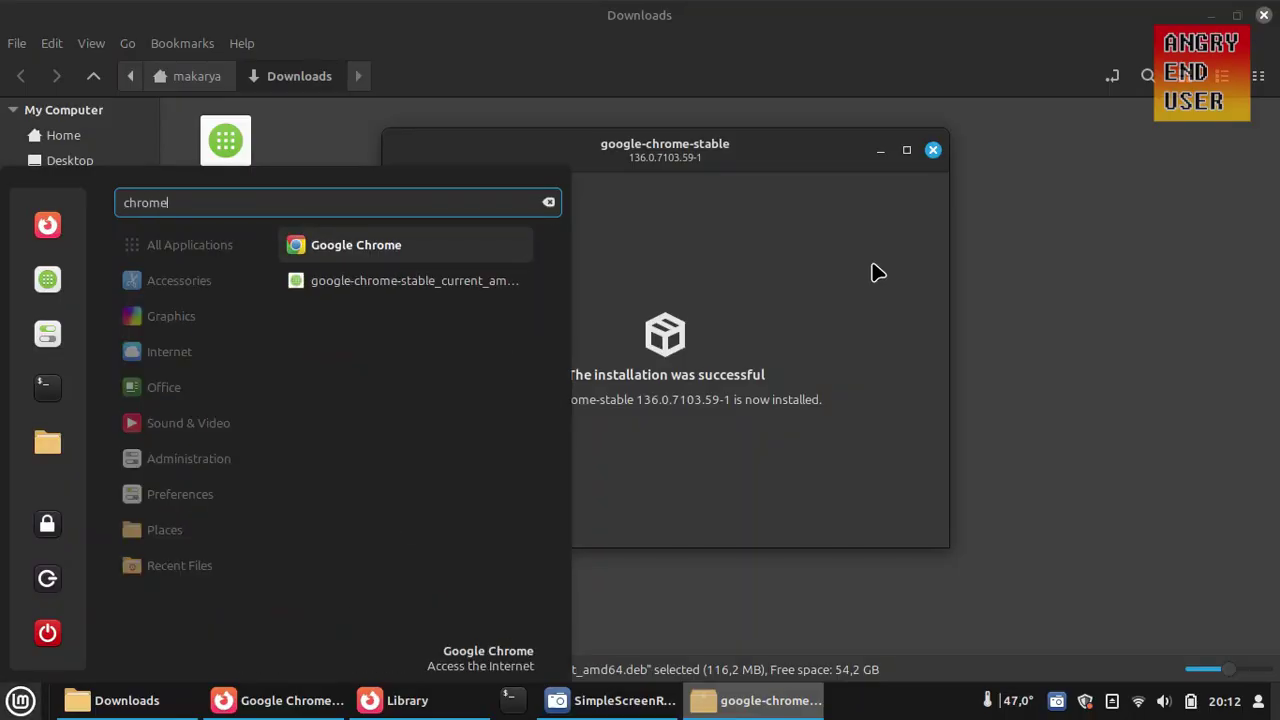
key(Return)
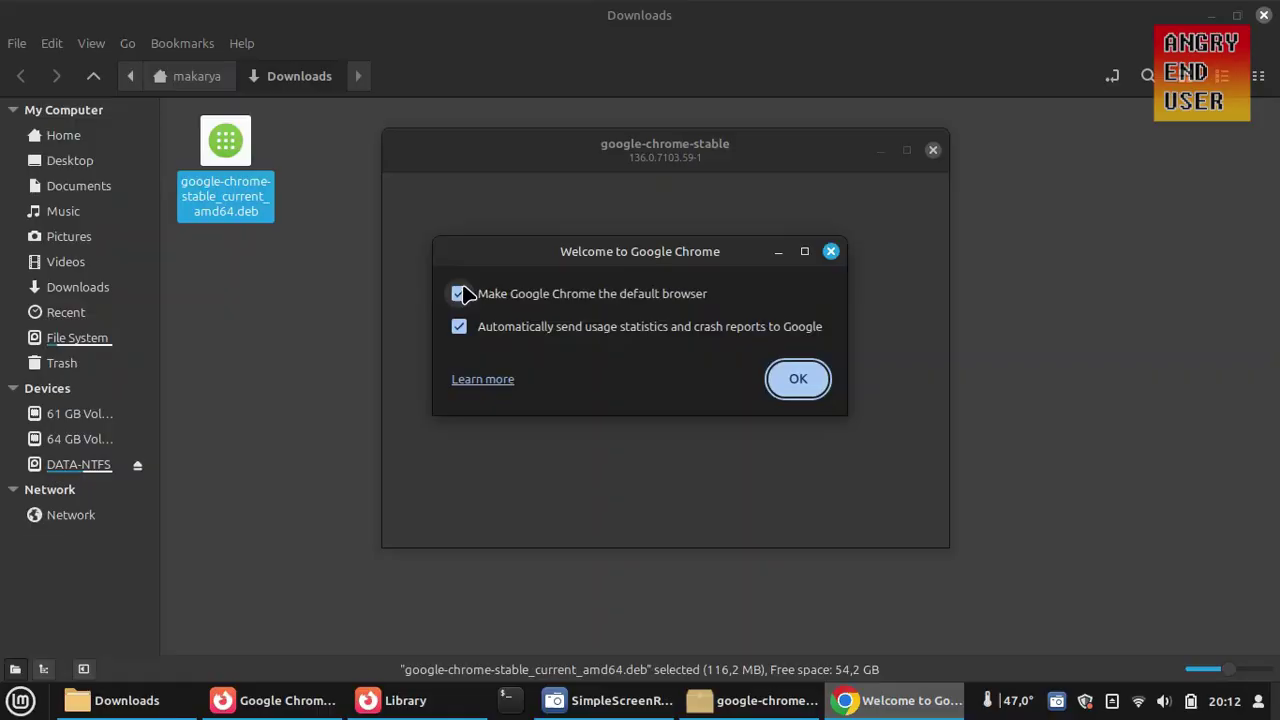
Turn off the default-browser and usage-statistics options in the Chrome welcome dialog, and continue without signing in
click(463, 293)
click(458, 326)
click(808, 379)
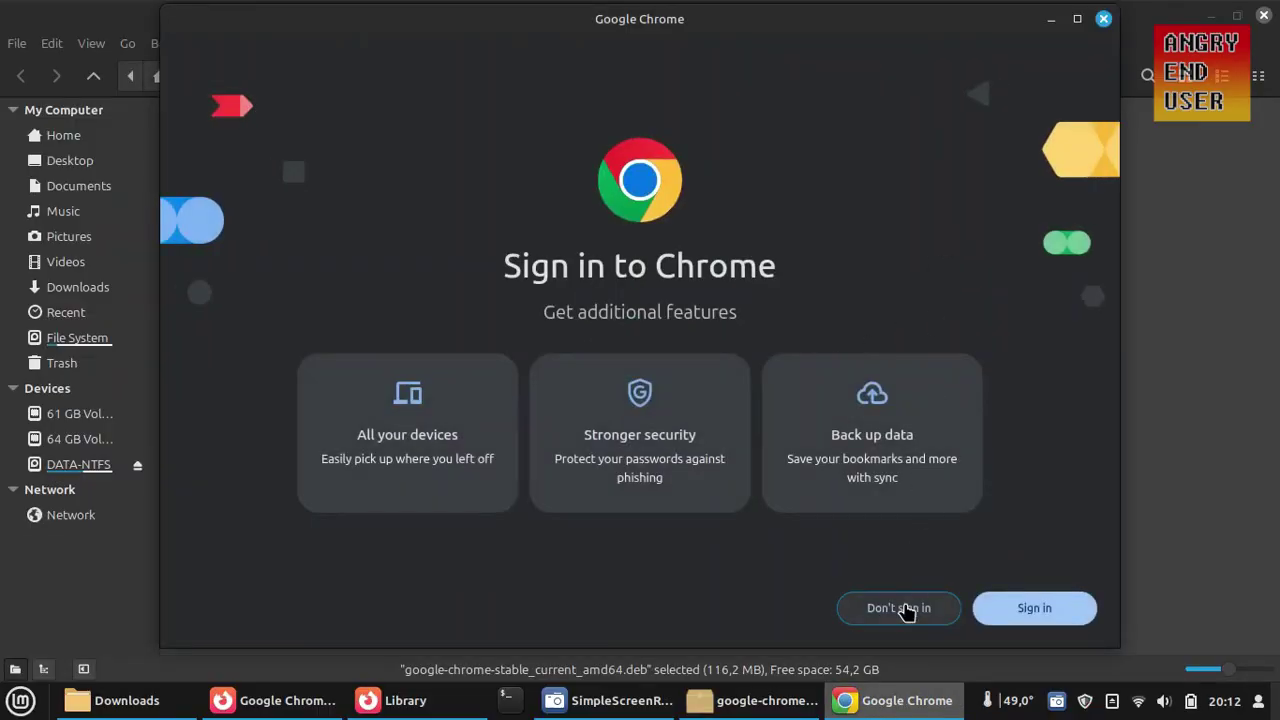
click(900, 608)
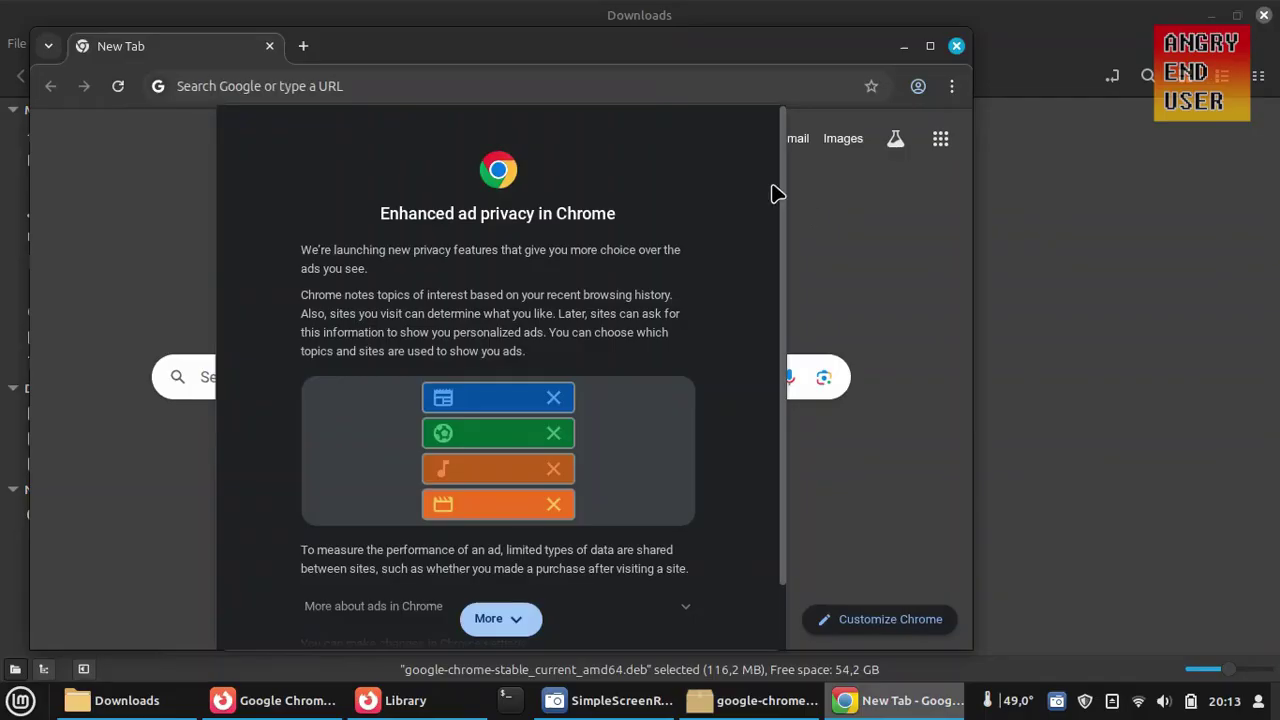
Go from the Enhanced ad privacy notice to the ad privacy settings, and open a new tab in a maximized window
scroll(778, 230, down, 5)
click(682, 531)
click(672, 618)
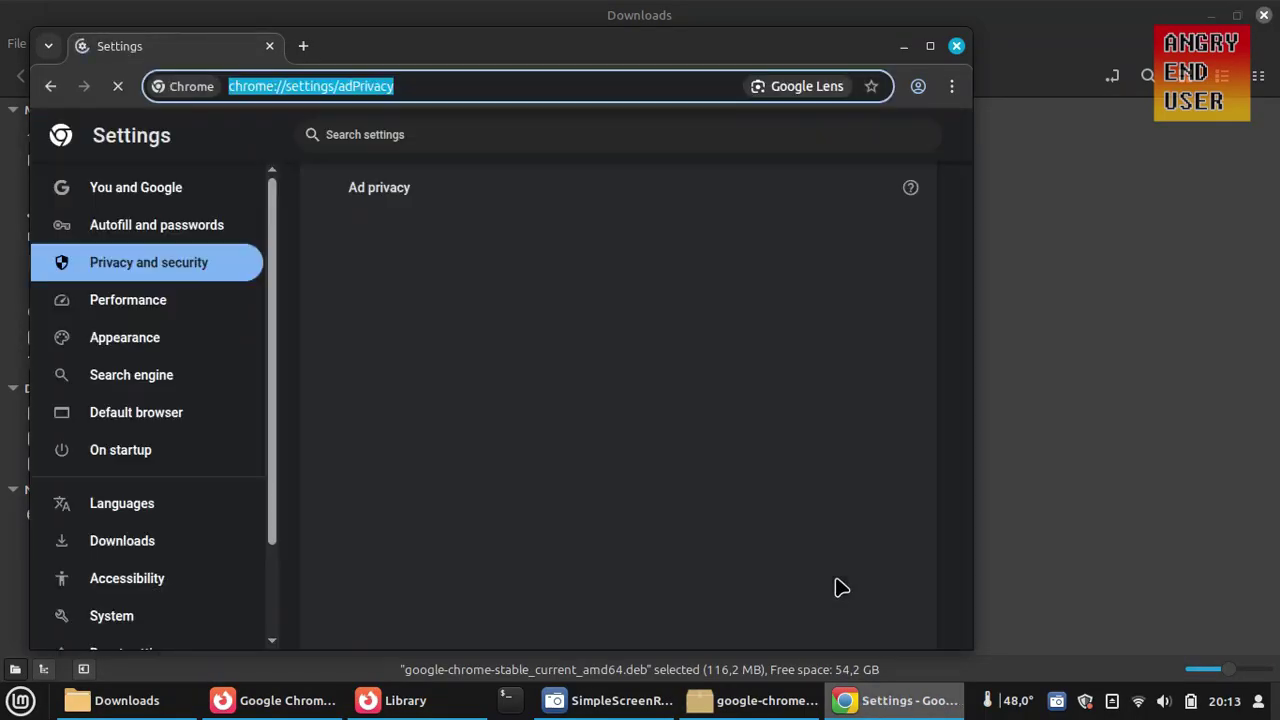
click(304, 50)
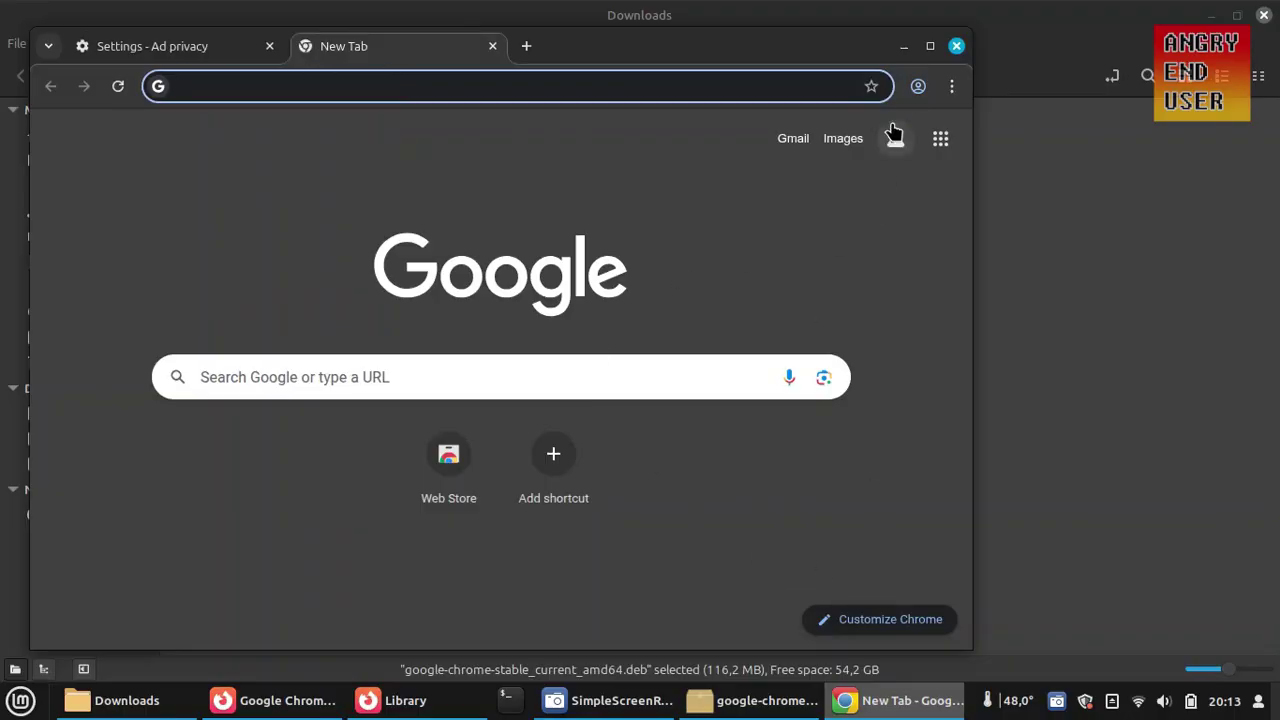
click(930, 46)
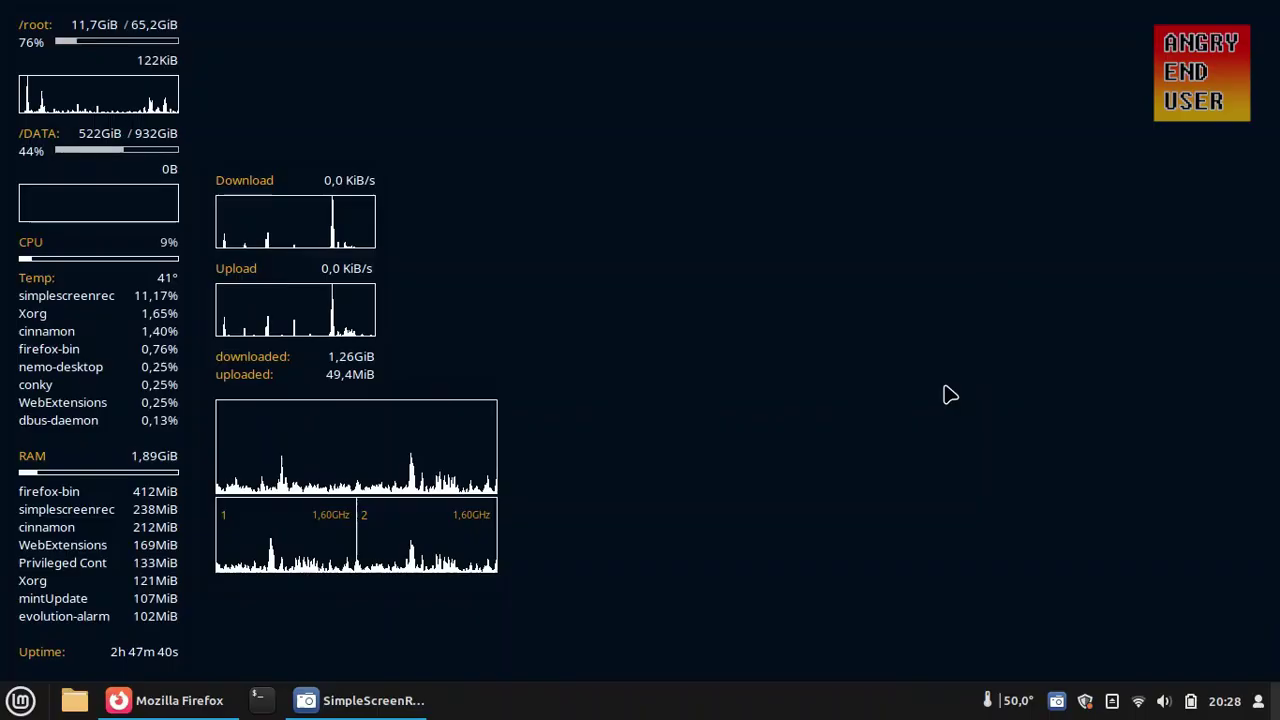
Switch to Firefox and search the web for "vivaldi download linux"
key(alt+Tab)
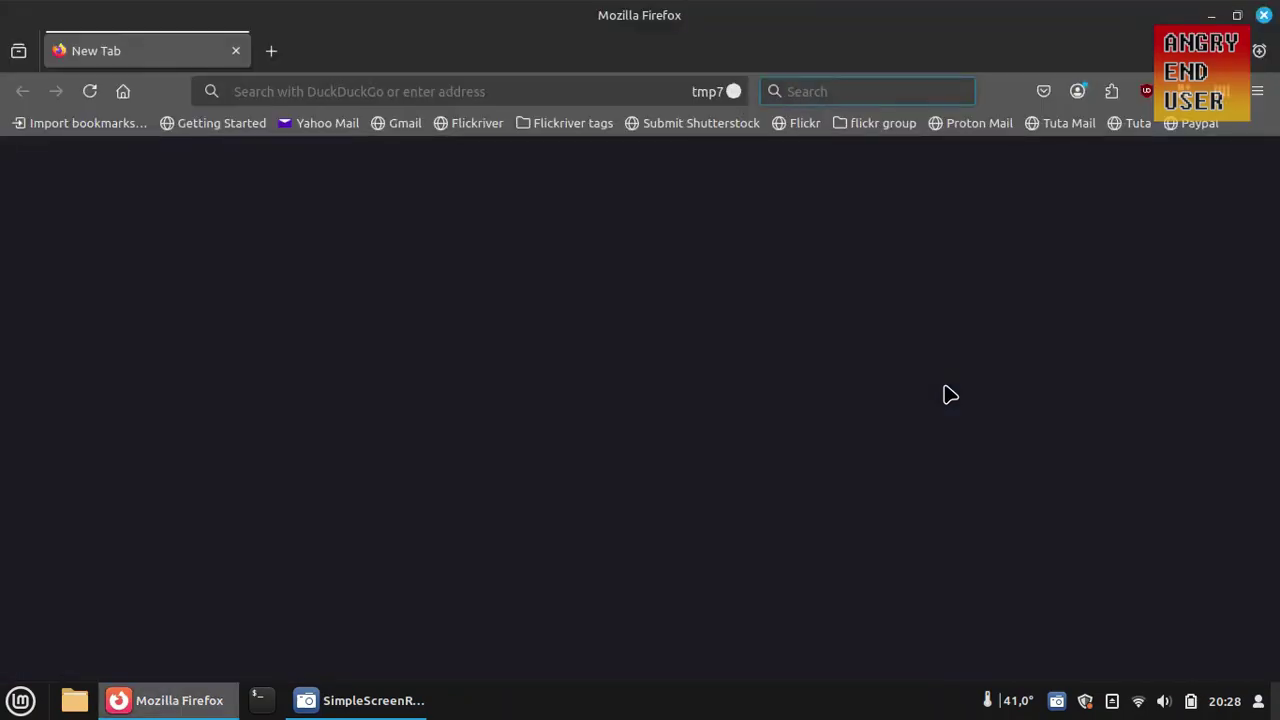
text(vivaldi dow)
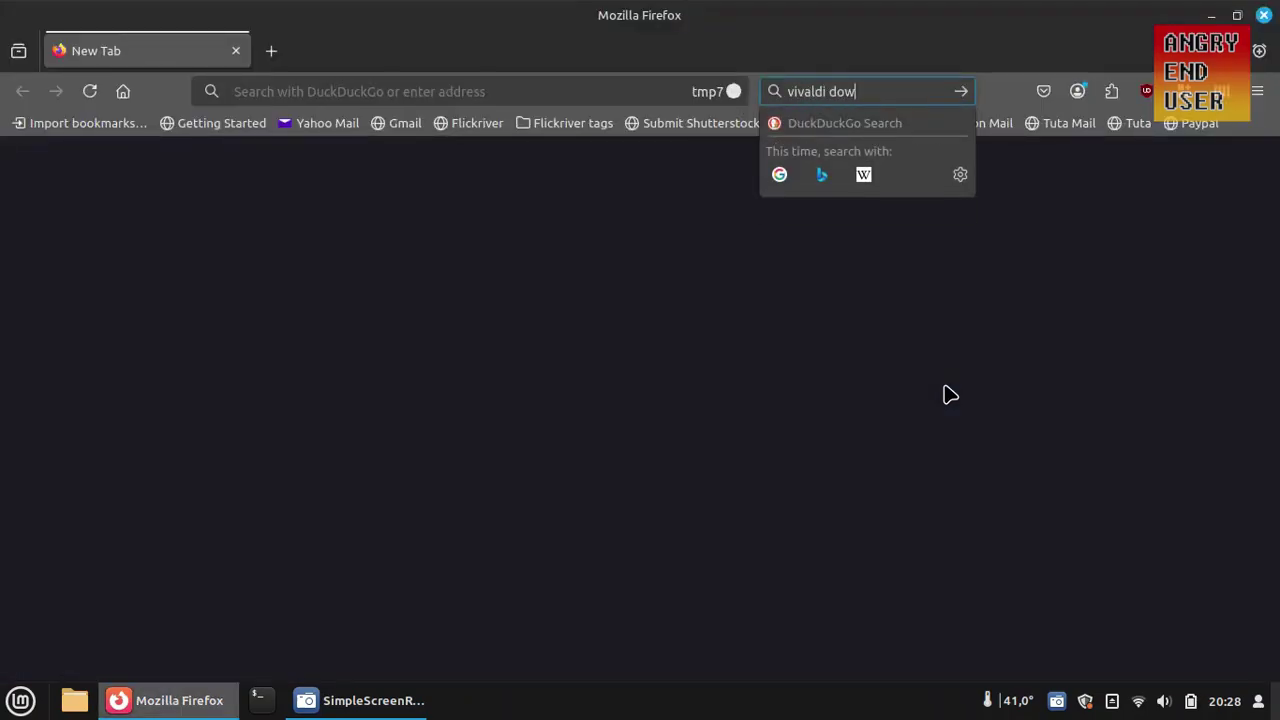
text(nload linux)
key(Return)
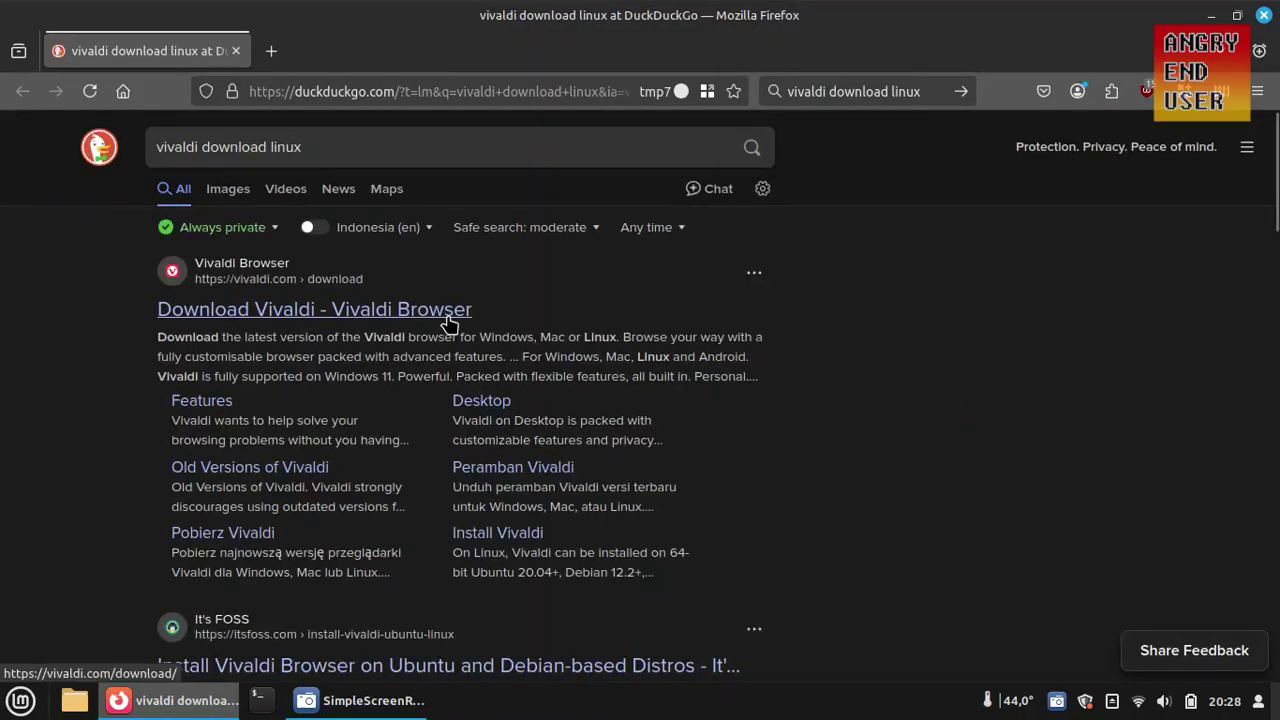
Download Vivaldi 7.3 for Linux DEB from the official Vivaldi download page
click(470, 322)
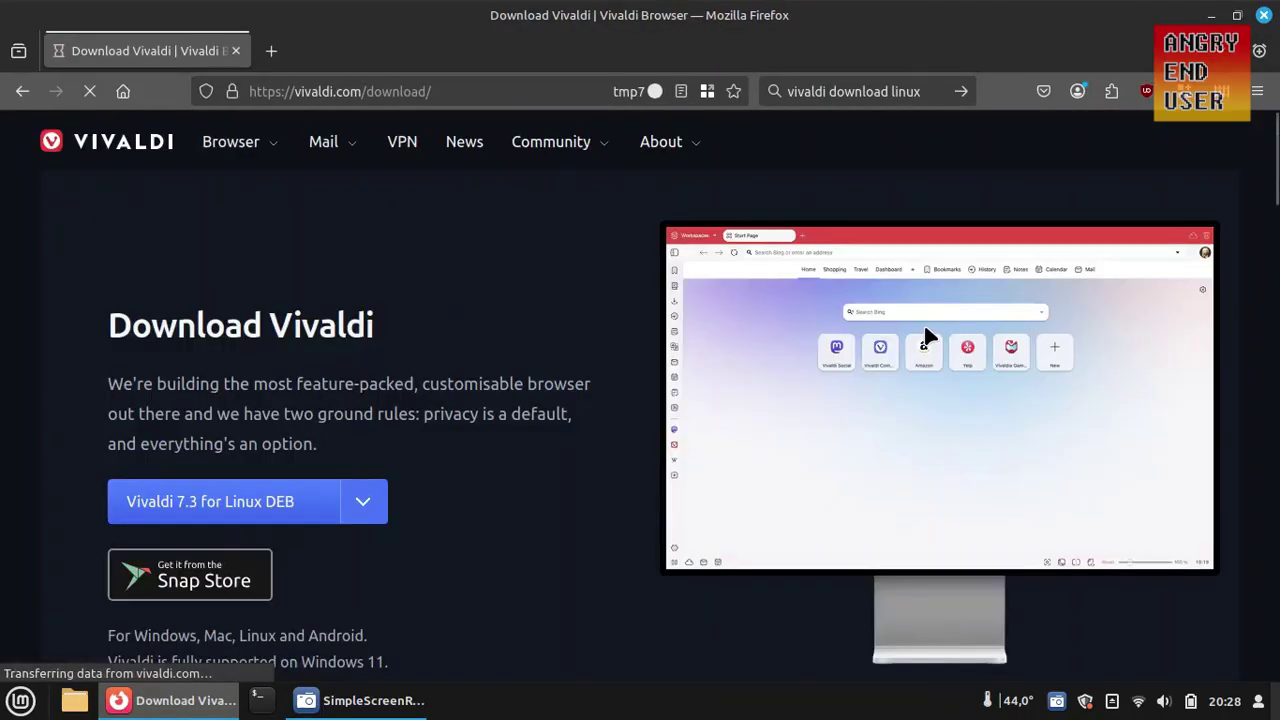
drag(1278, 348, 1277, 215)
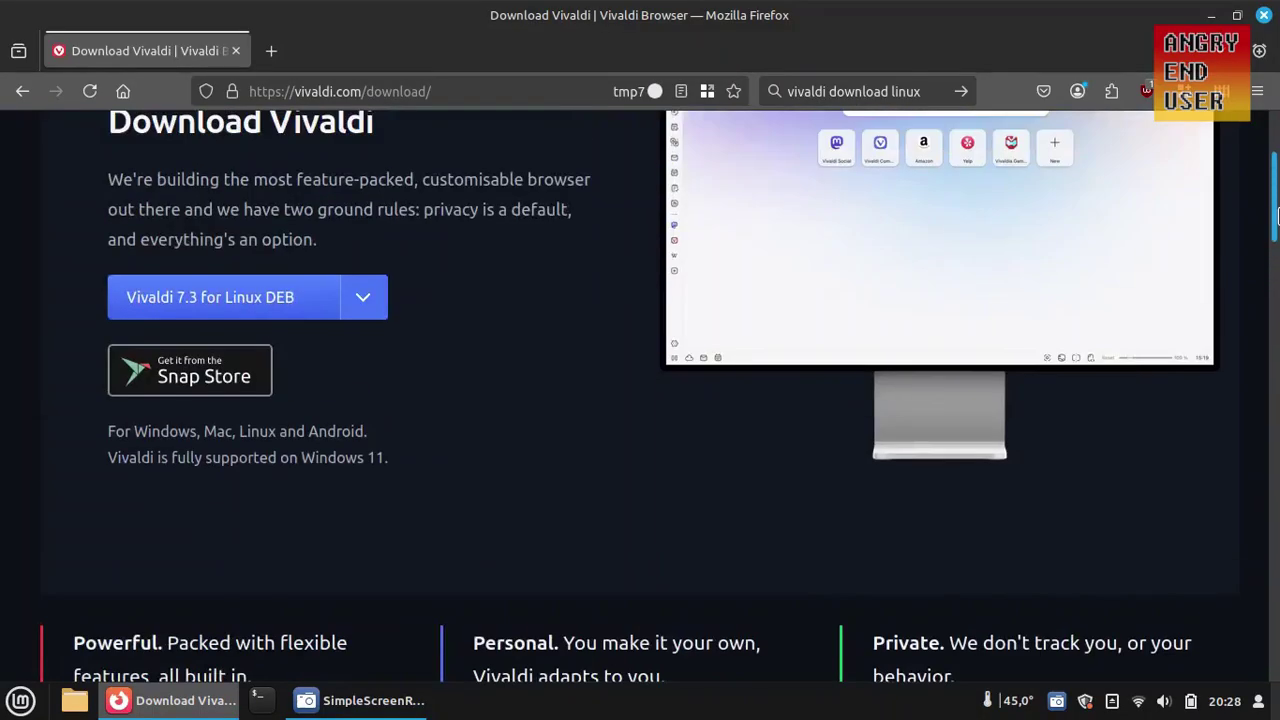
click(361, 306)
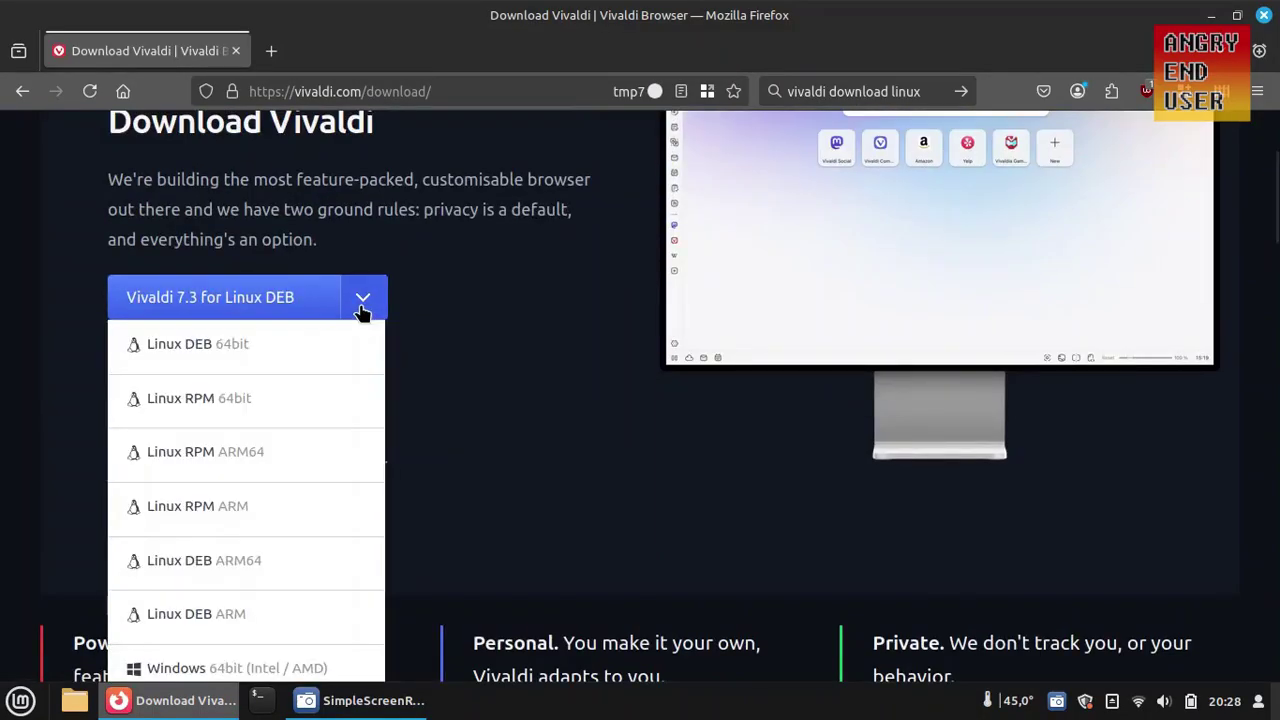
click(470, 265)
click(268, 300)
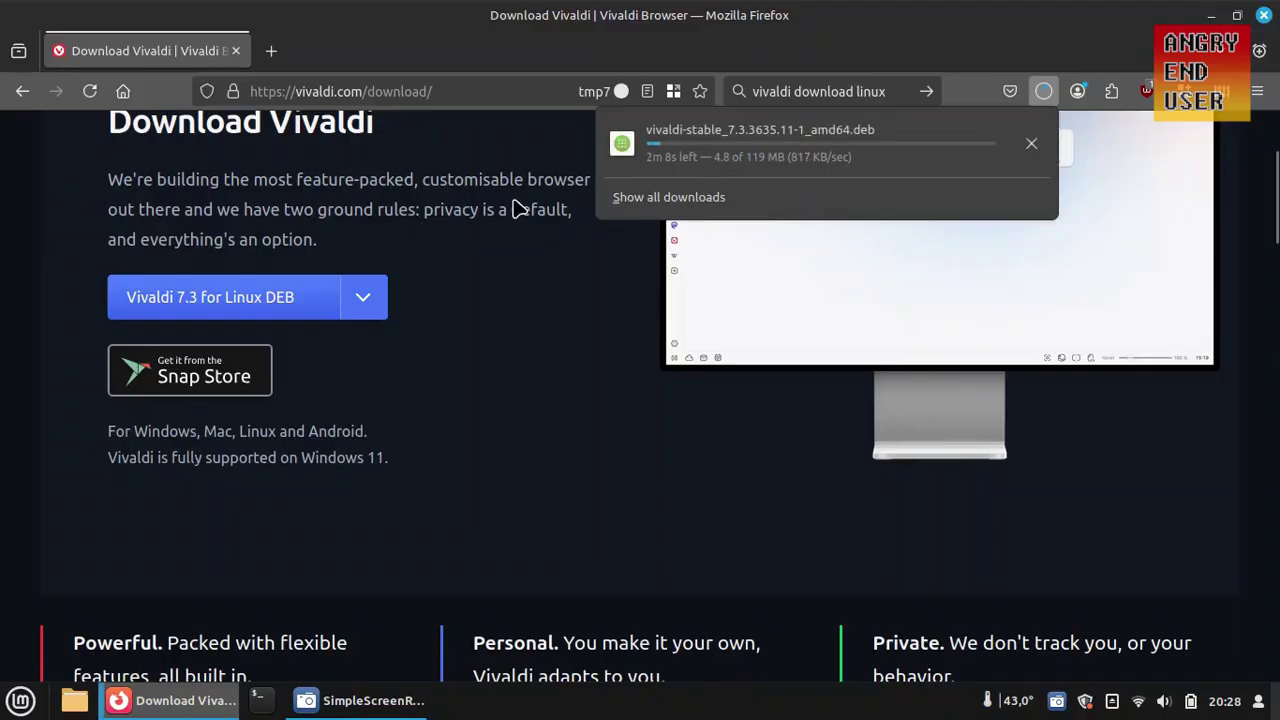
Show the finished Vivaldi download in its folder and open vivaldi-stable_7.3.3635.11-1_amd64.deb in the package installer
click(666, 197)
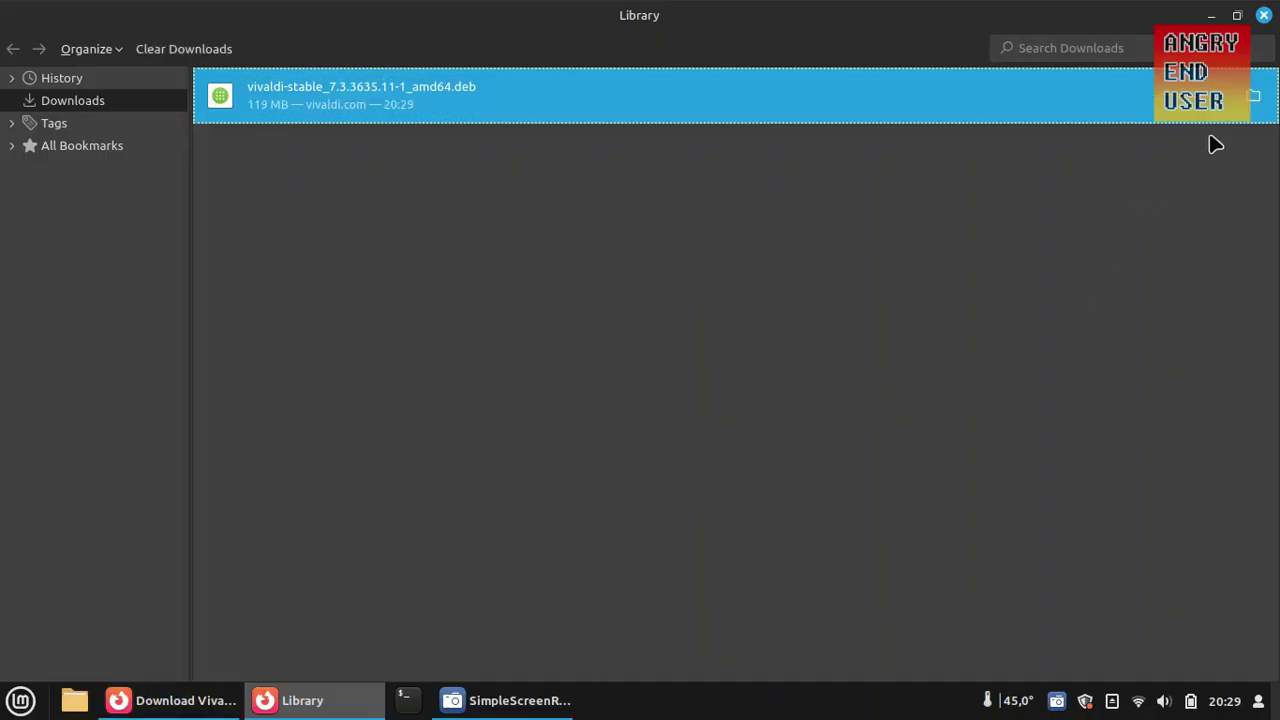
click(1253, 100)
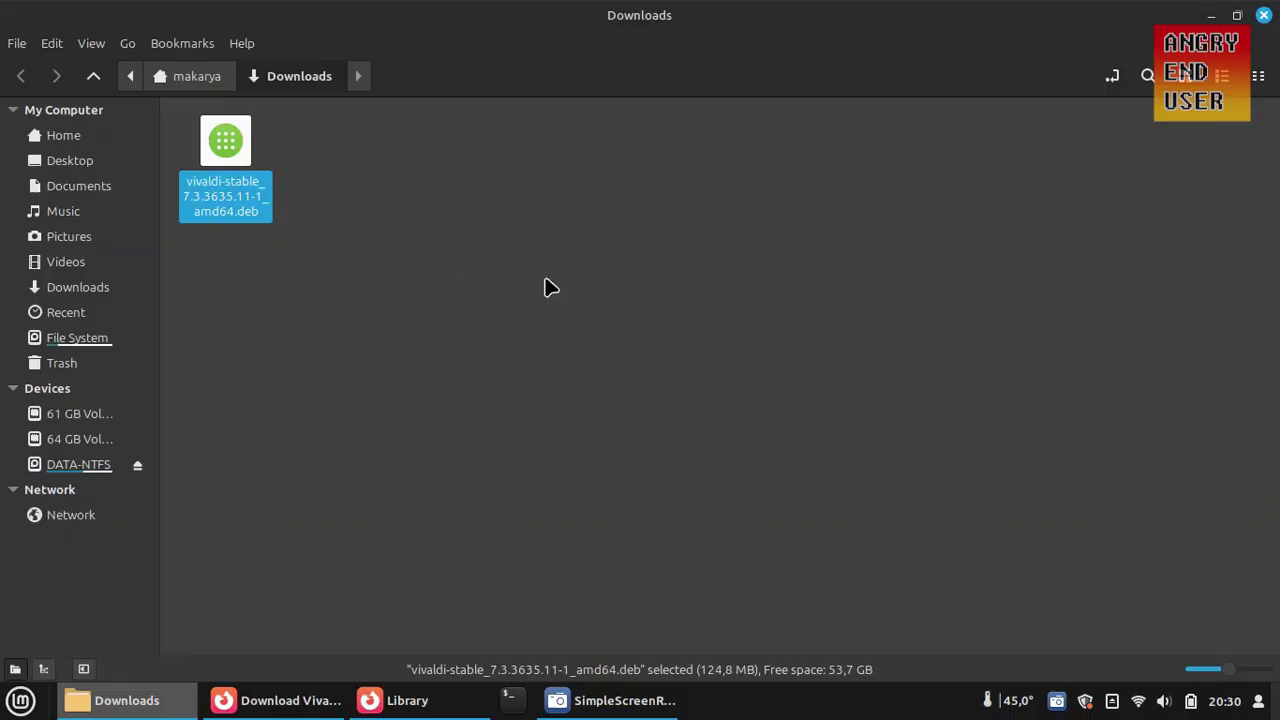
key(Return)
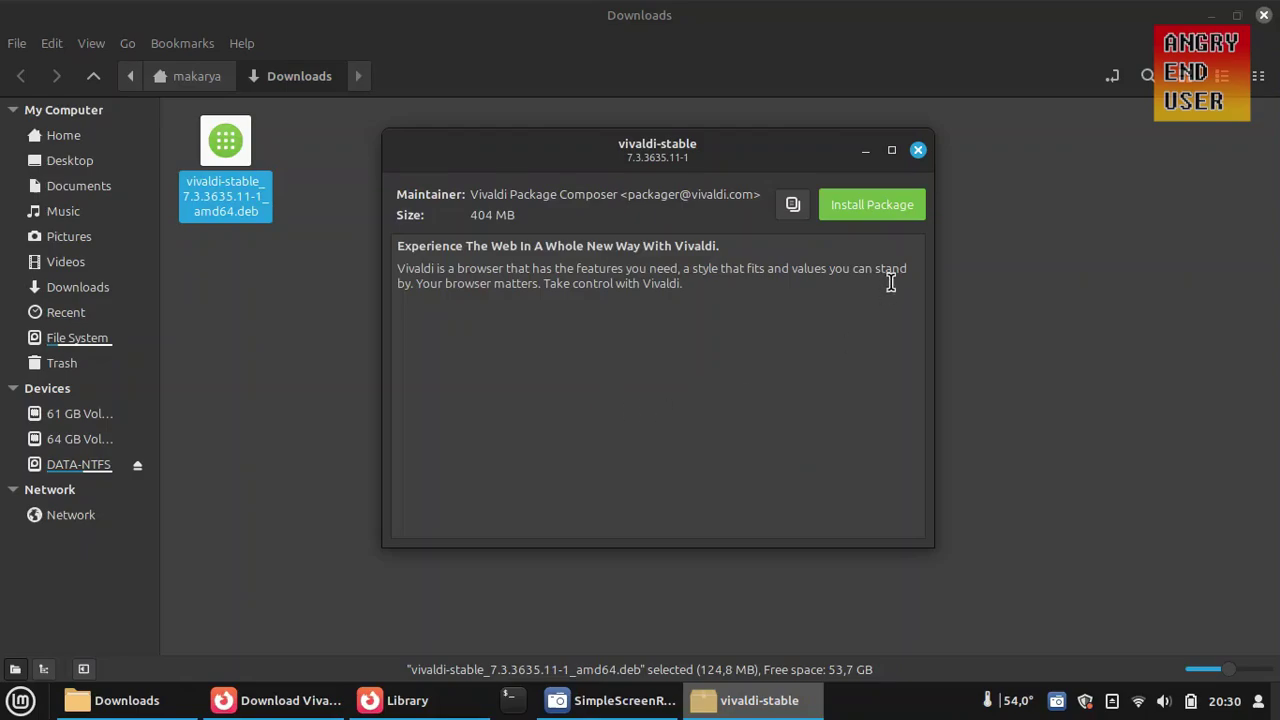
Install the vivaldi-stable package, authenticating with the account password, and expand the installation details
click(895, 218)
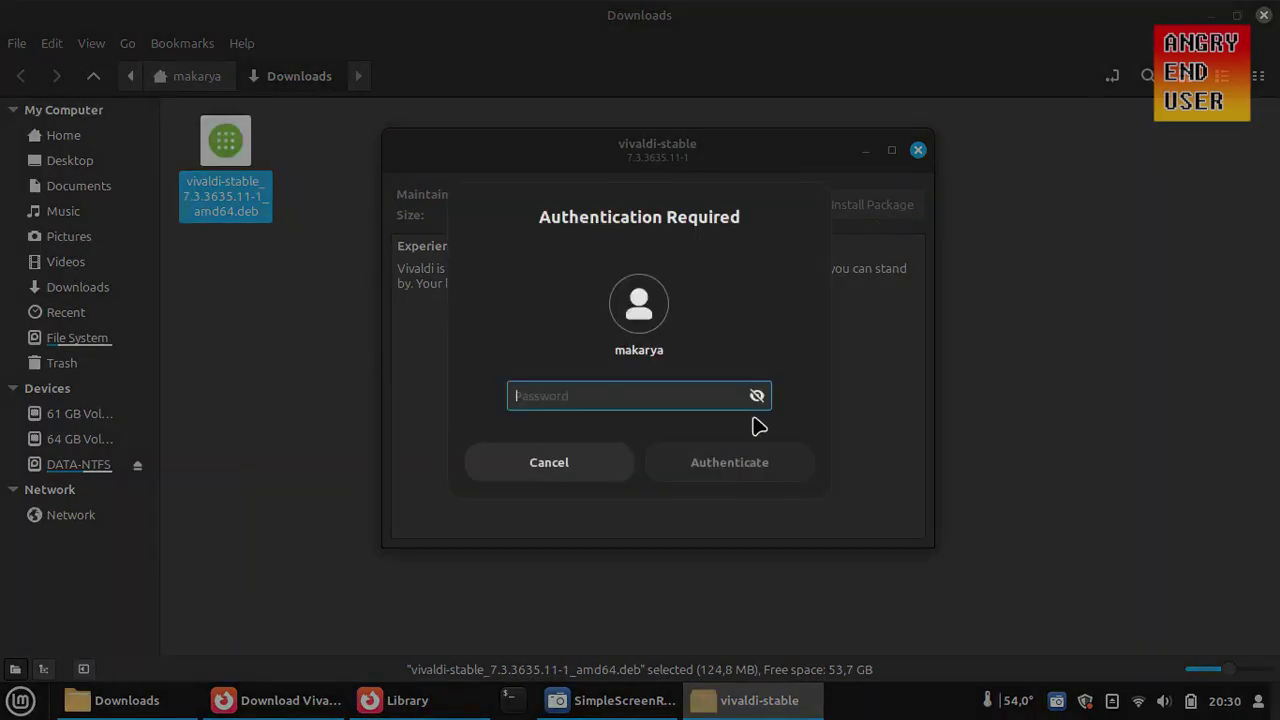
text(•••••)
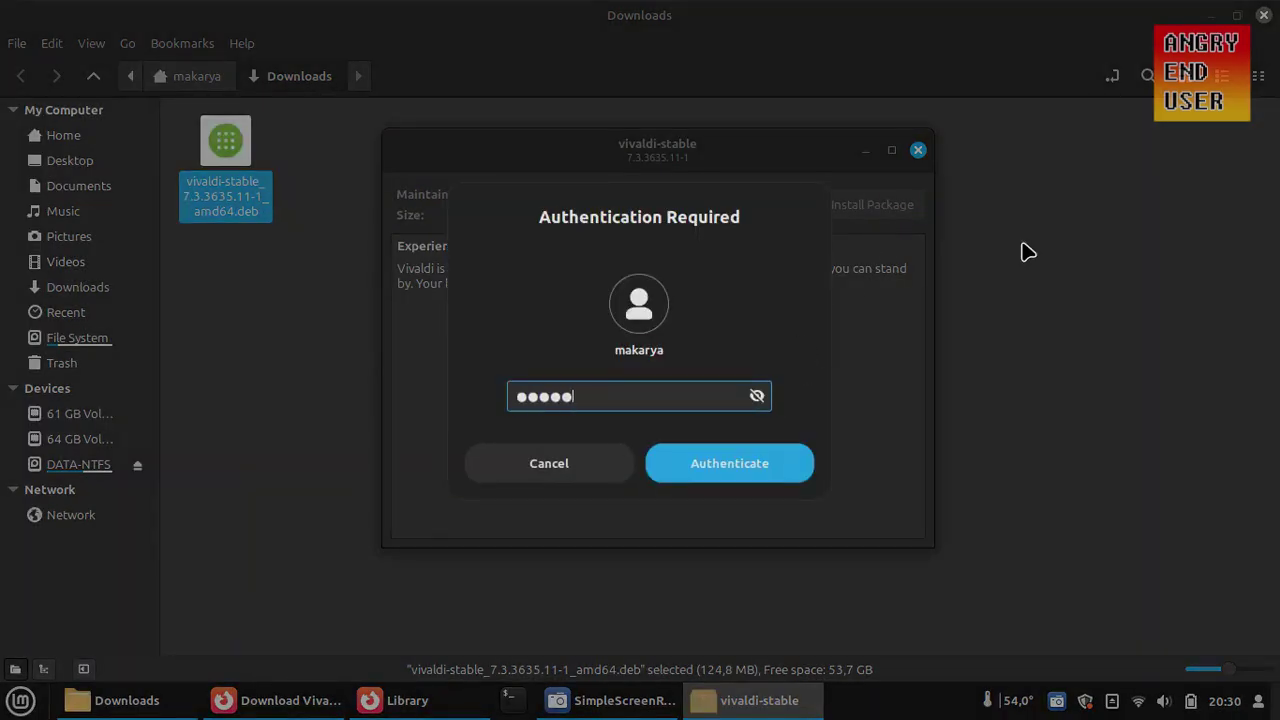
text(•••)
key(Return)
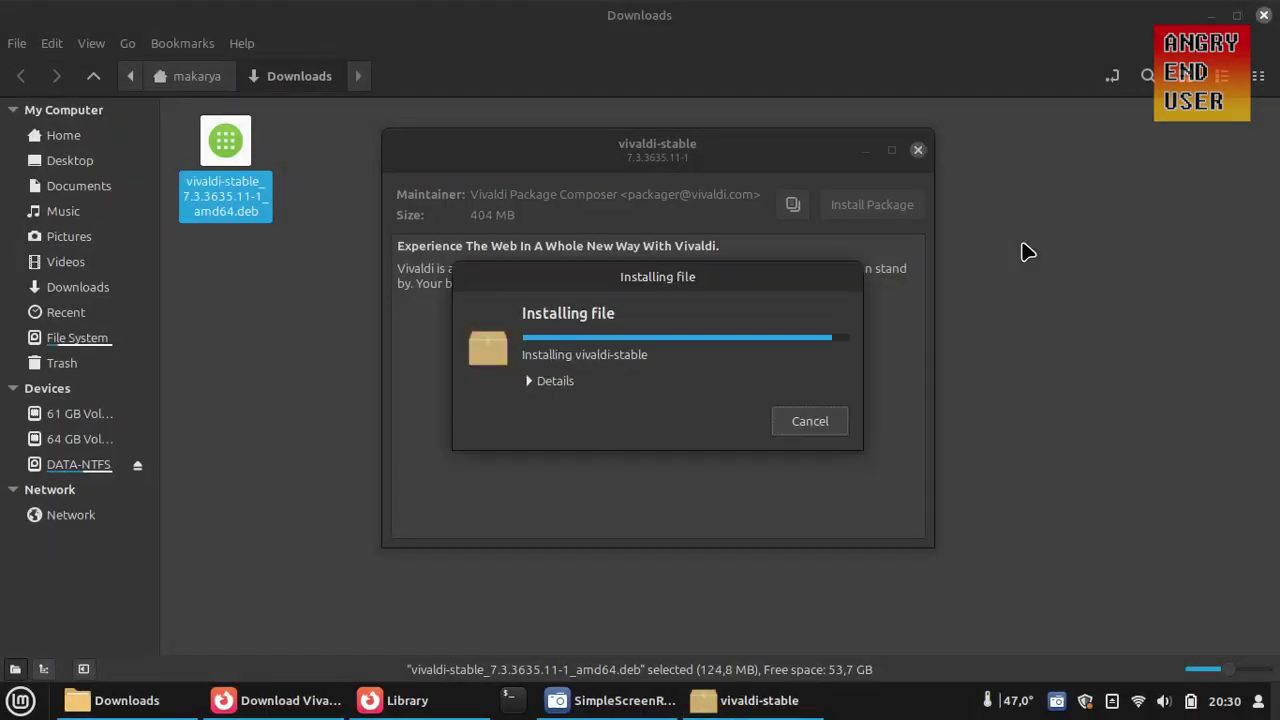
click(541, 381)
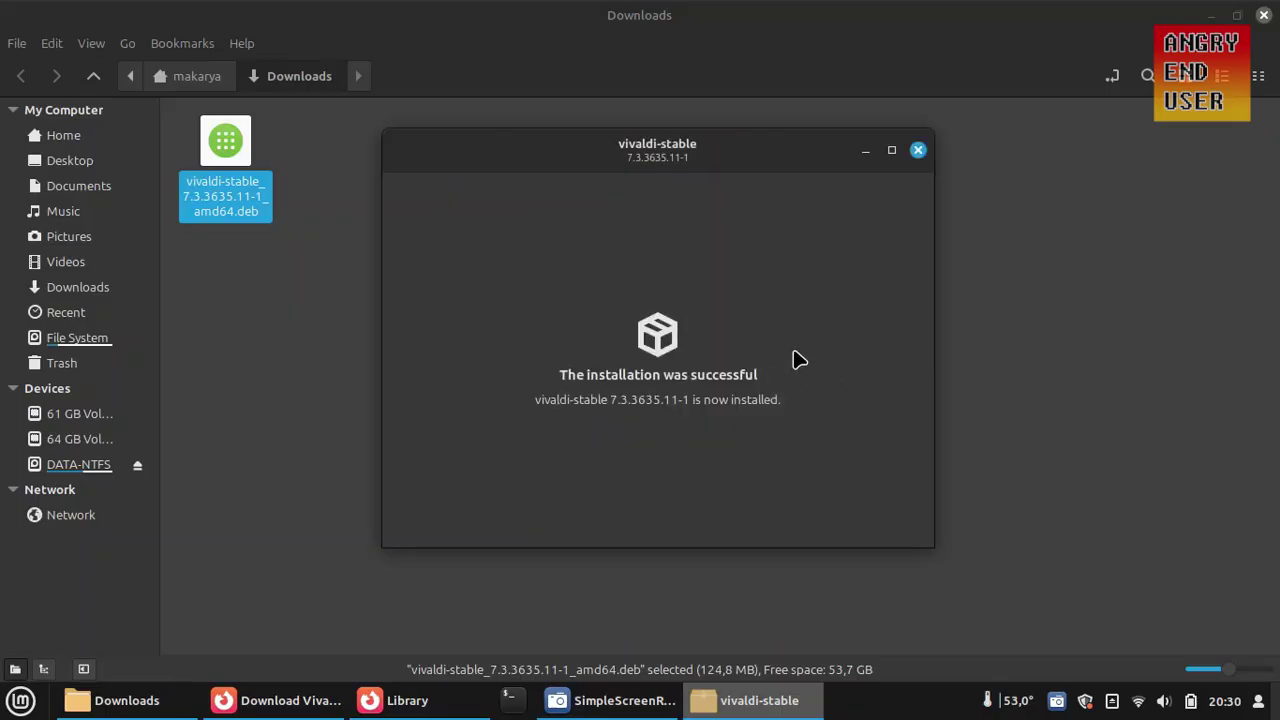
Search the installed applications for "vival" and launch Vivaldi
key(super)
text(viva)
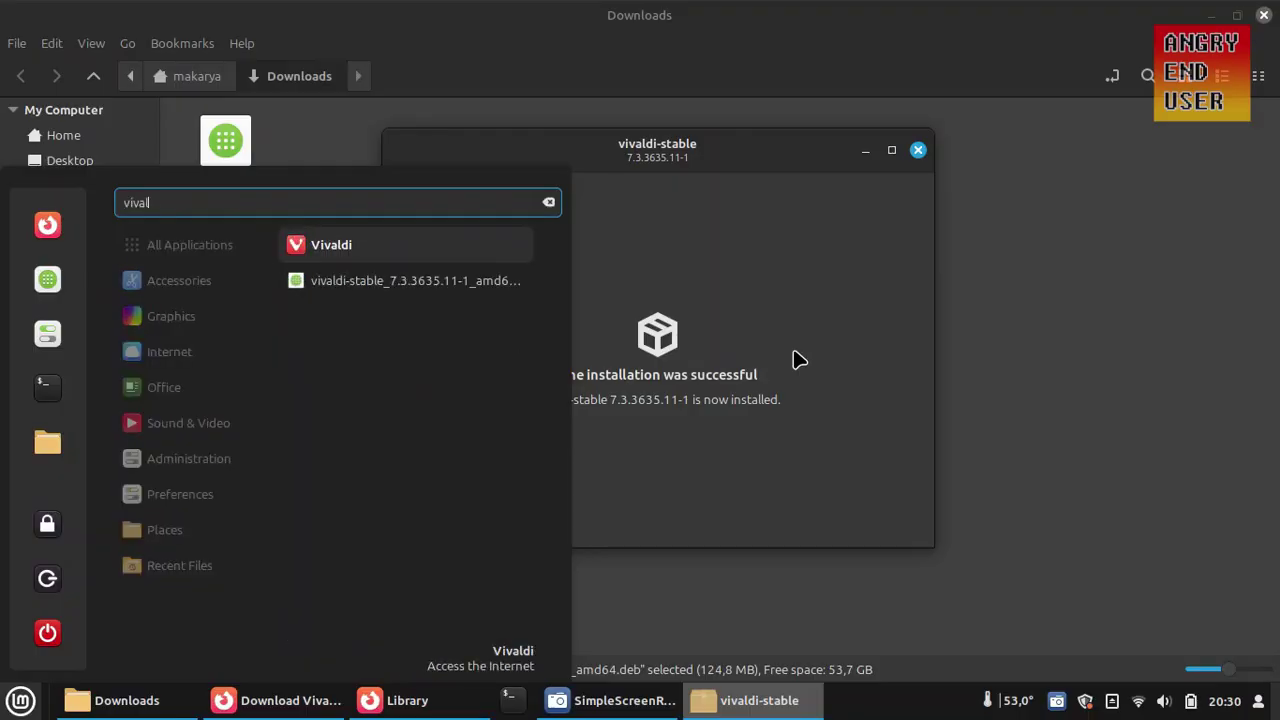
key(Return)
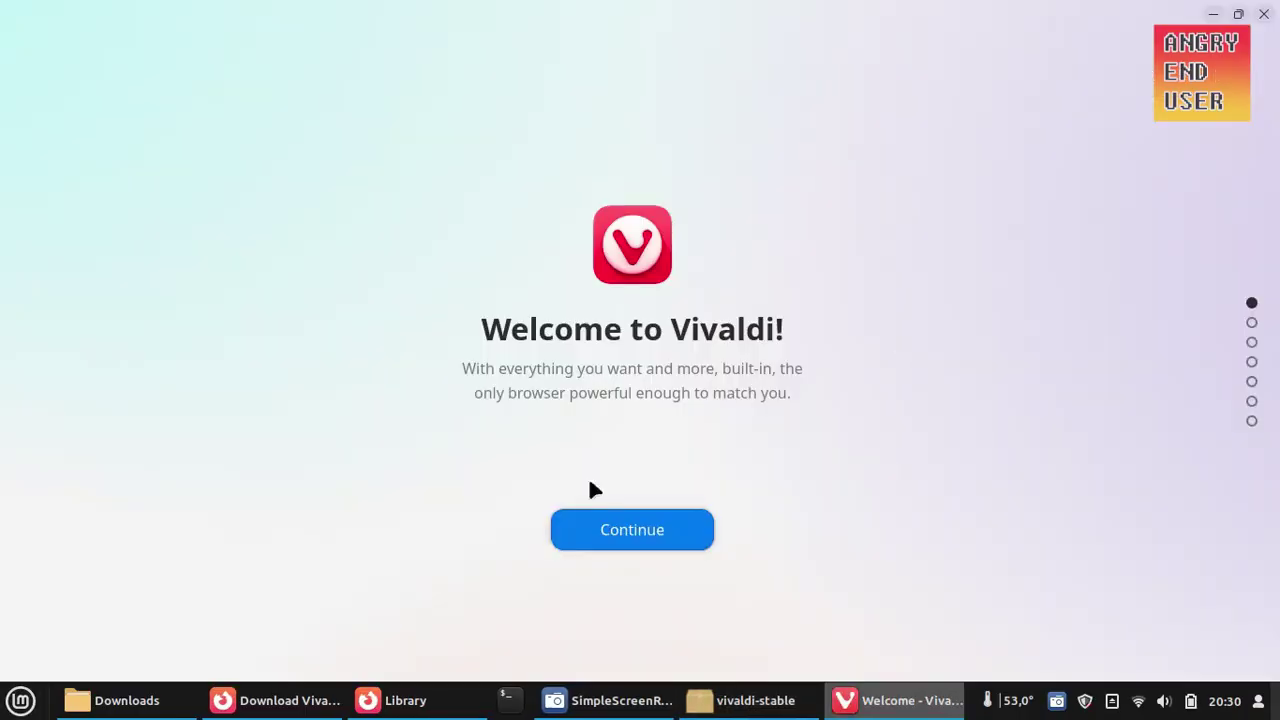
Skip the account setup in the Vivaldi welcome wizard and set the privacy protection to Block Trackers and Ads
click(608, 530)
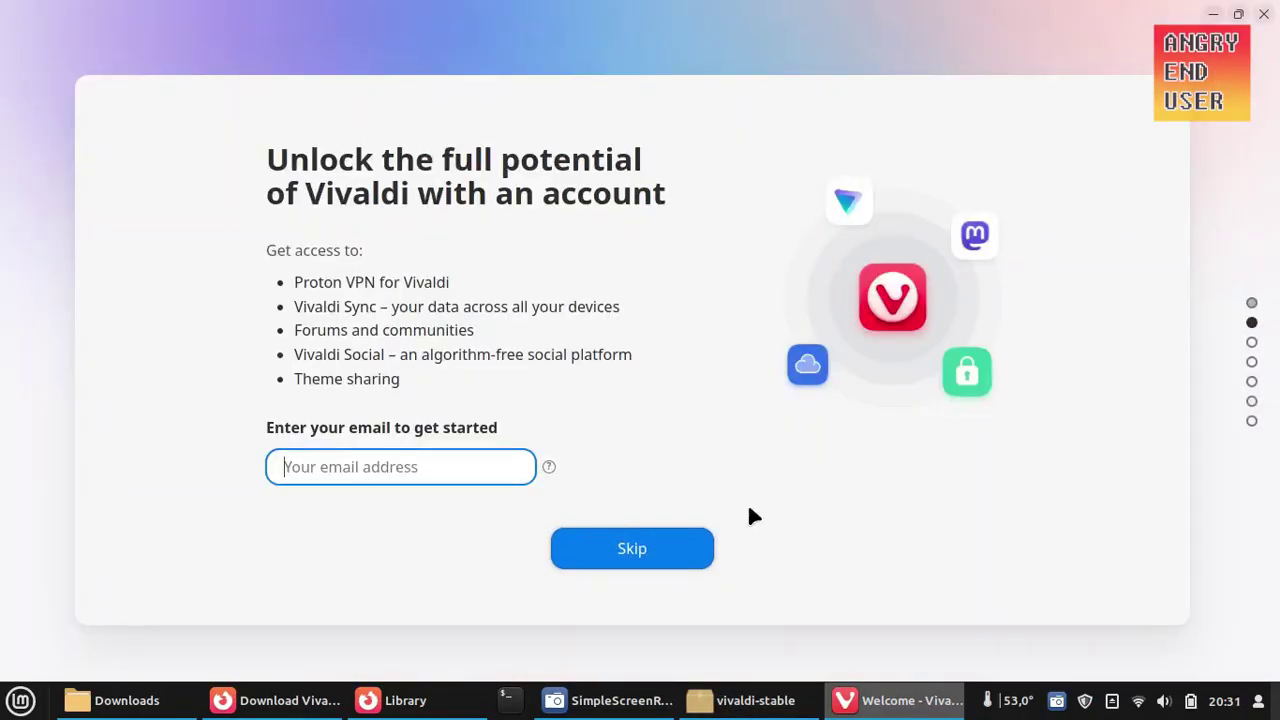
click(600, 540)
click(612, 533)
click(784, 365)
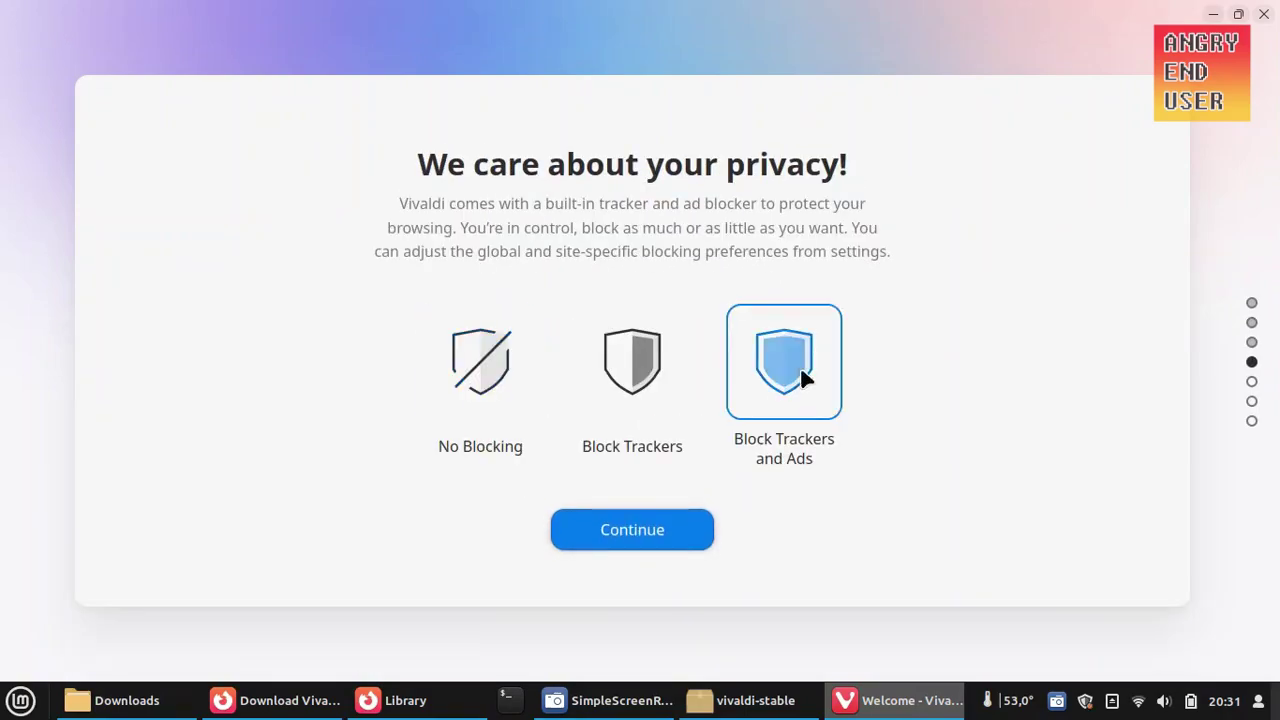
click(654, 543)
Choose a dark theme for Vivaldi and complete the welcome wizard with the tabs at Top
click(524, 382)
click(637, 549)
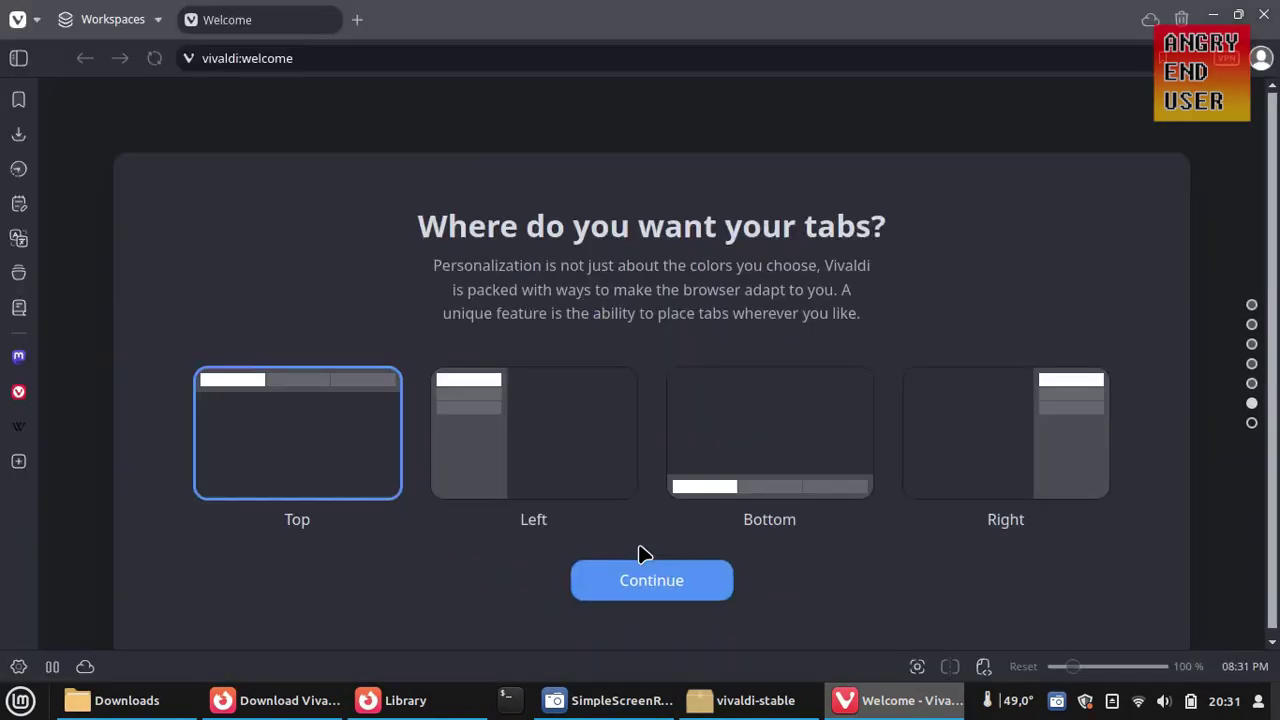
click(654, 590)
click(660, 574)
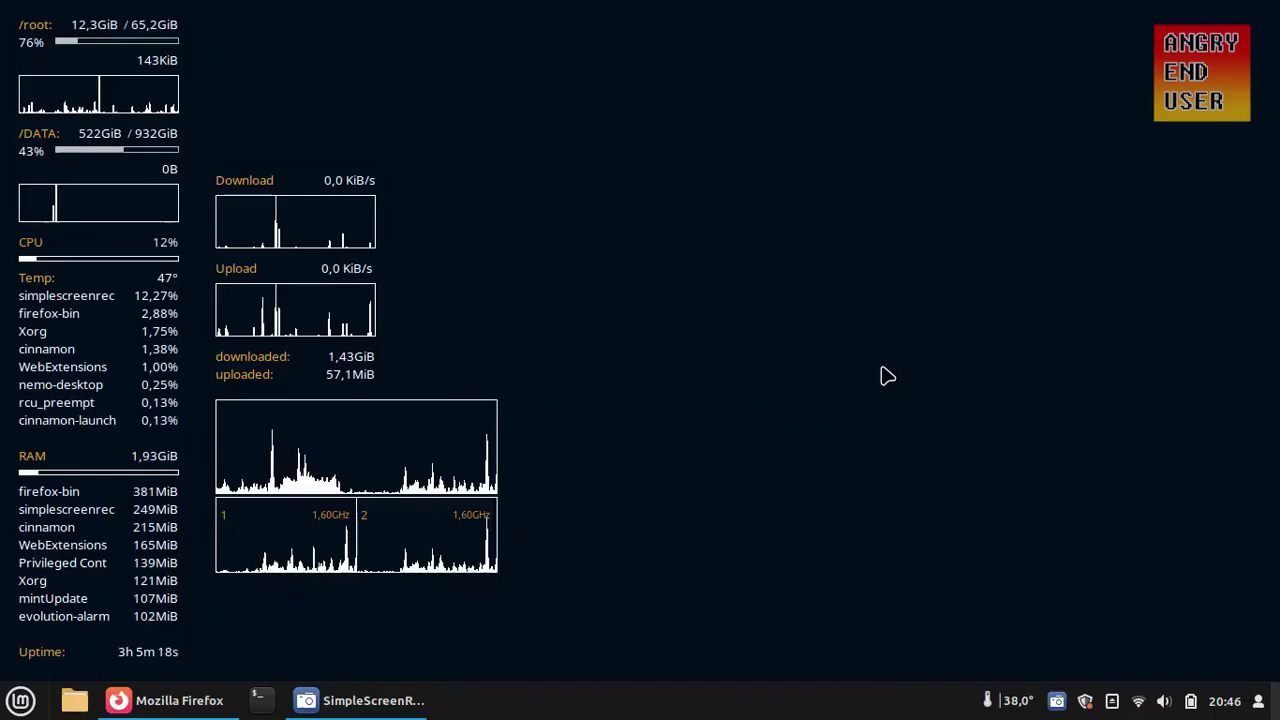
Switch to Firefox, search the web for "brave download linux" and open Brave's Linux installation page at the one-command install section
key(alt+Tab)
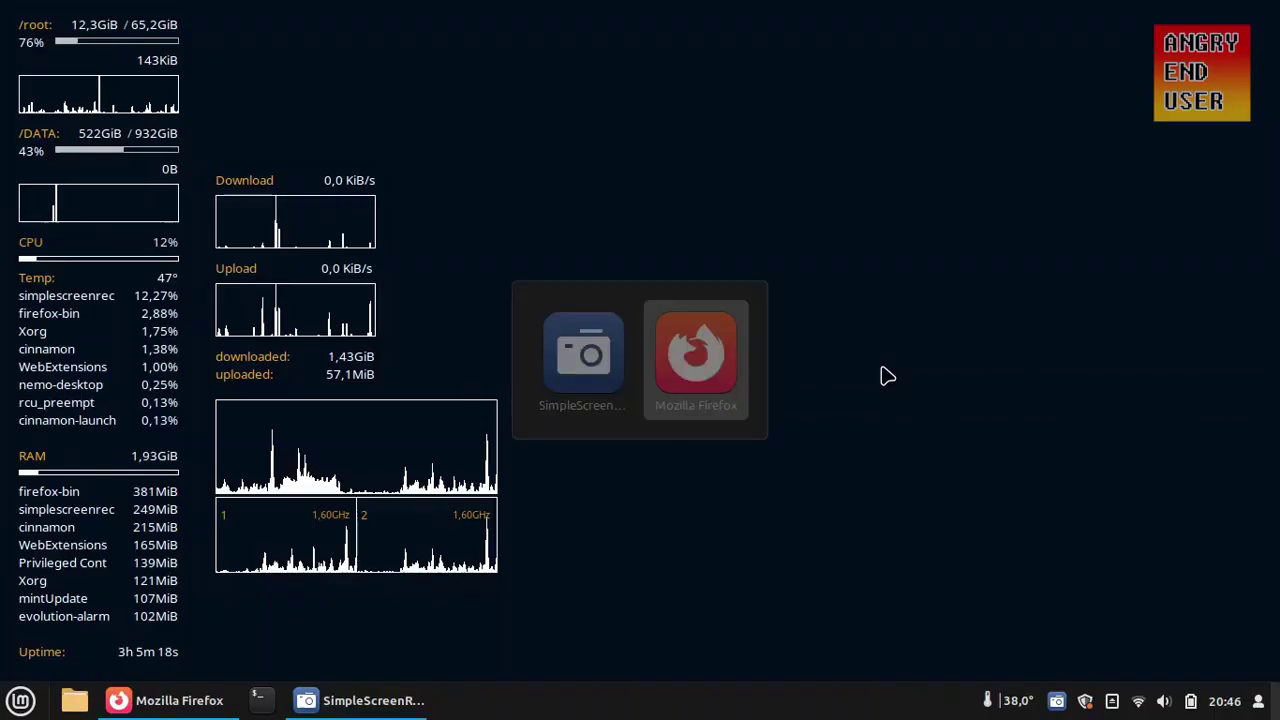
text(brave download linux)
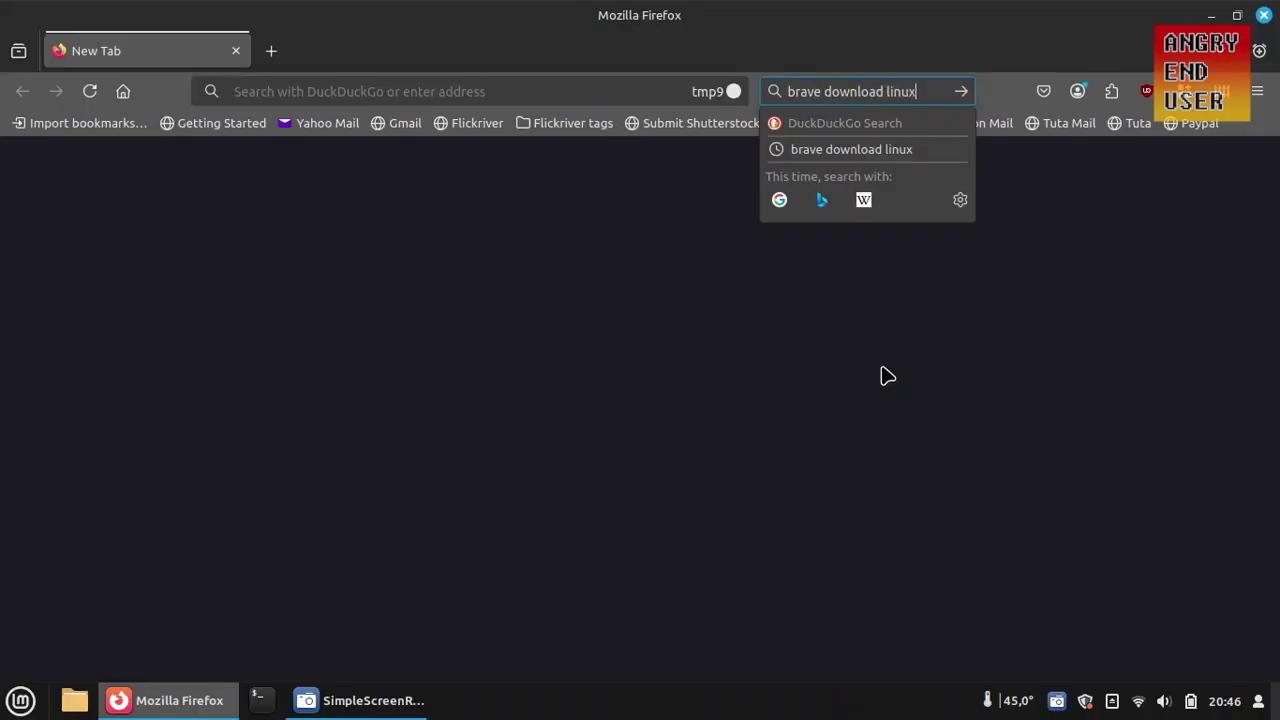
key(Return)
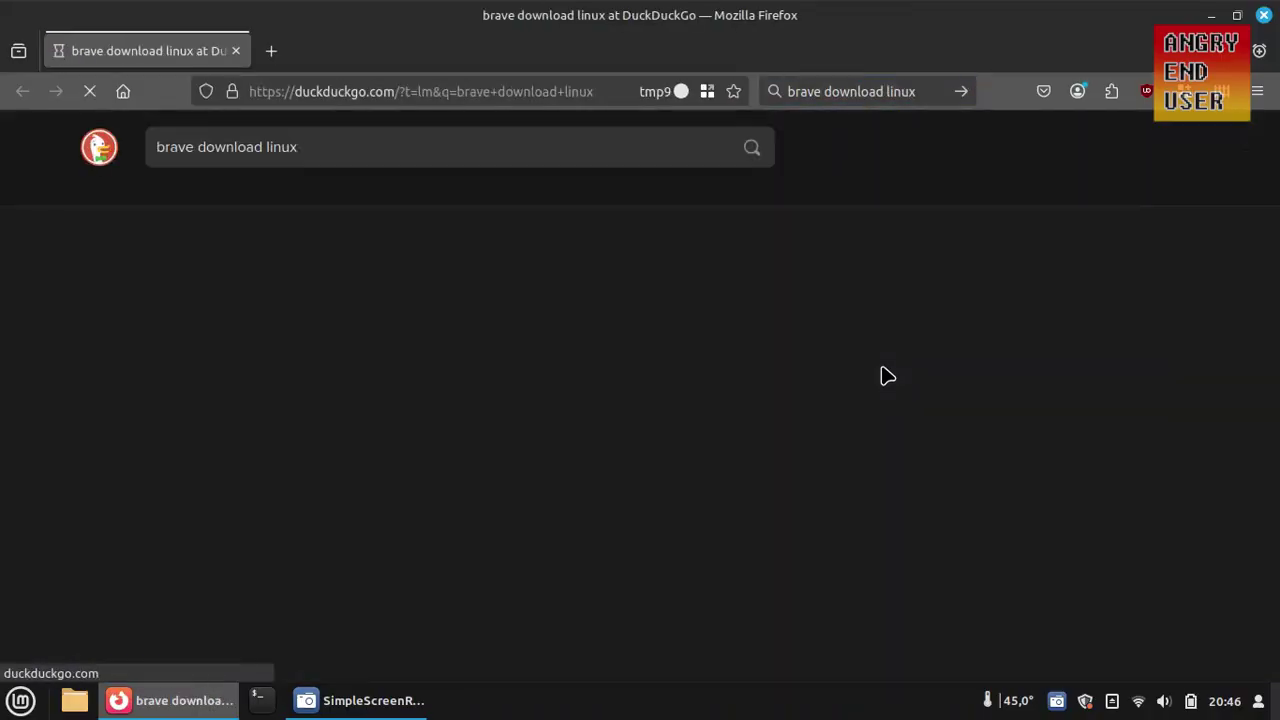
click(310, 368)
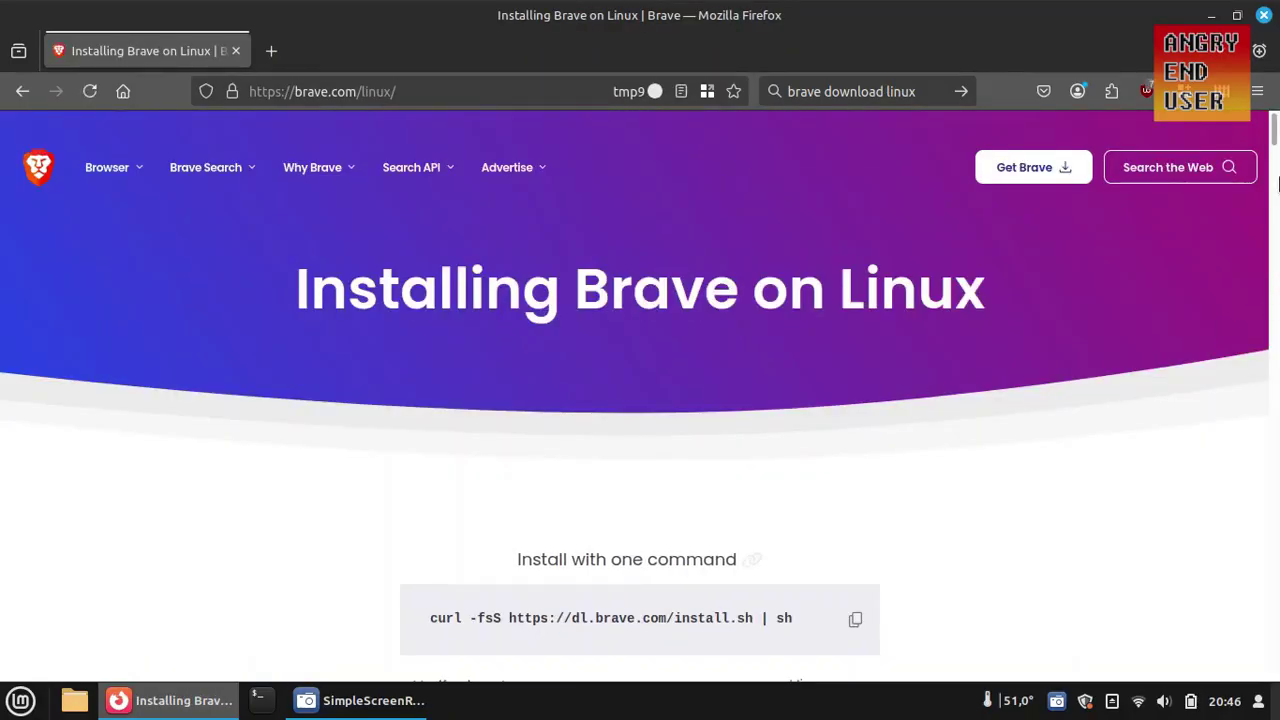
scroll(1275, 150, down, 3)
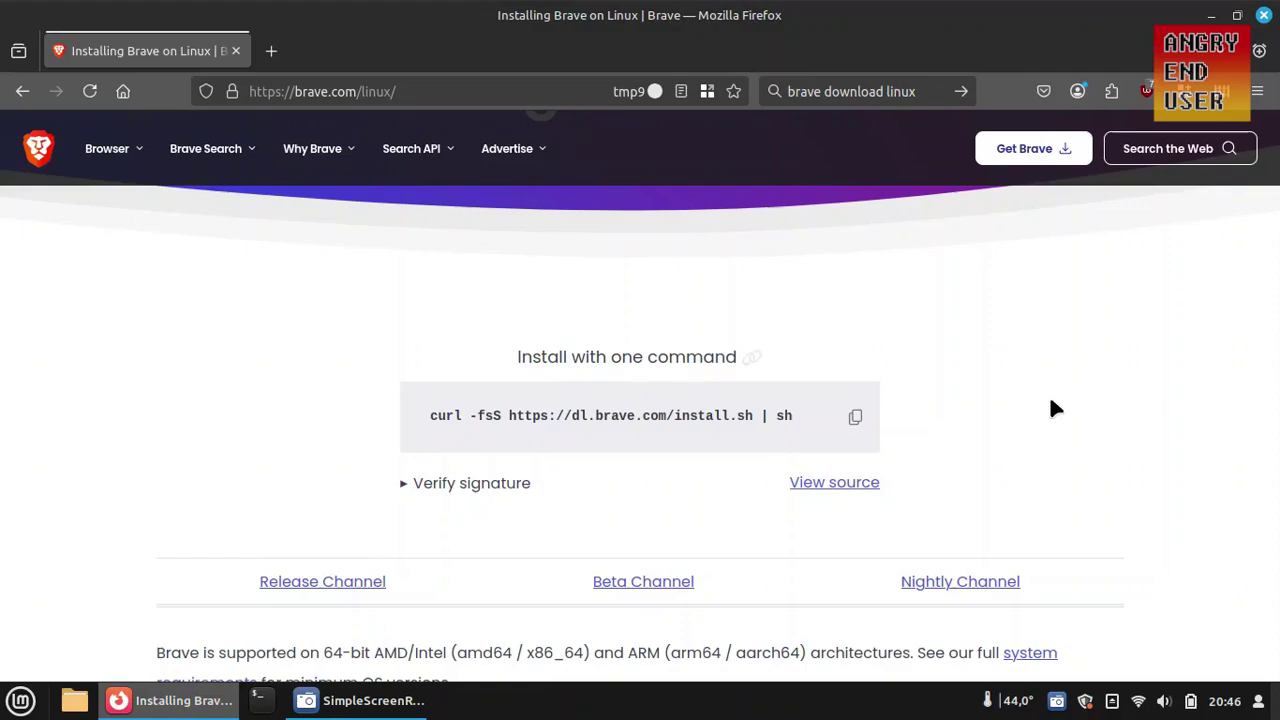
key(ctrl+alt+t)
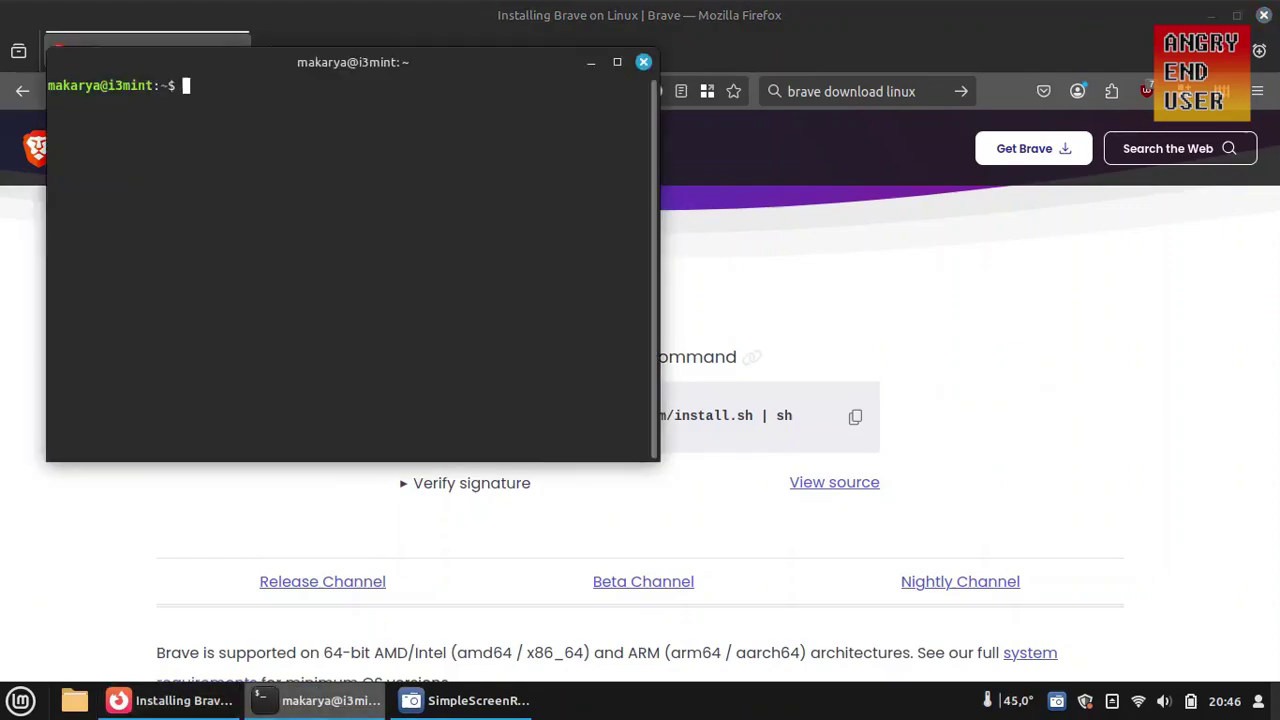
key(super+Right)
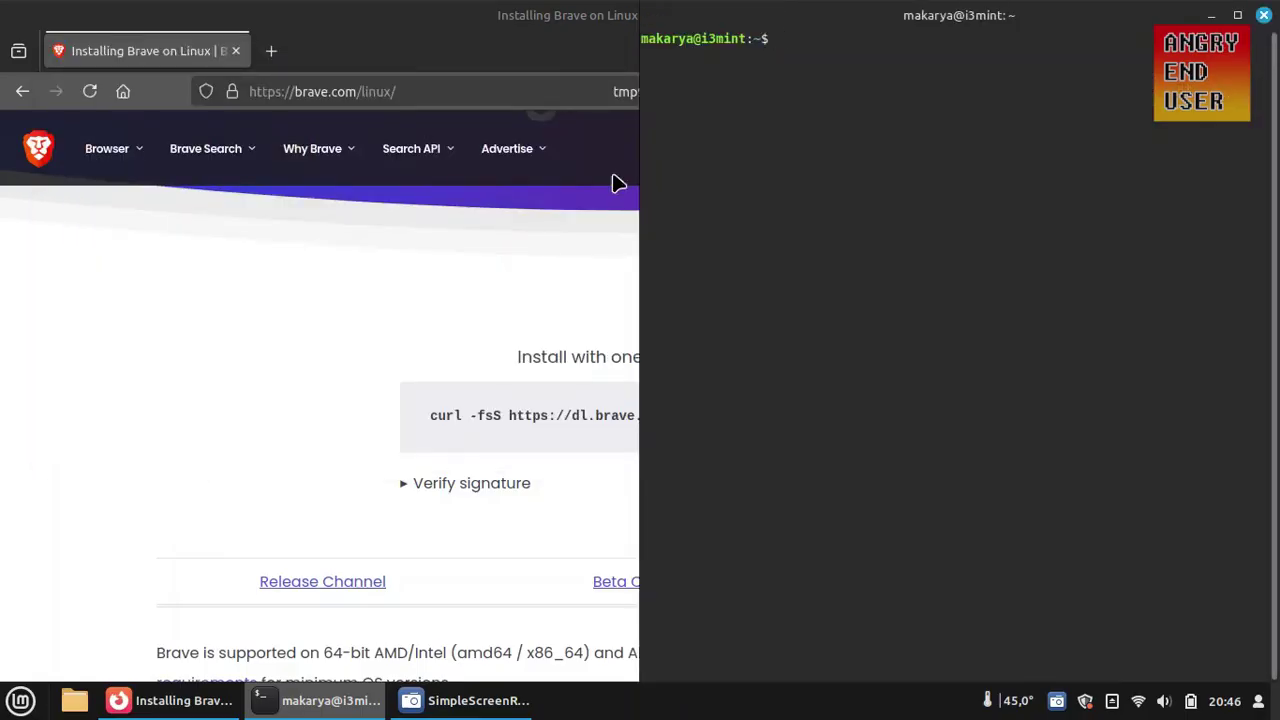
right_click(787, 166)
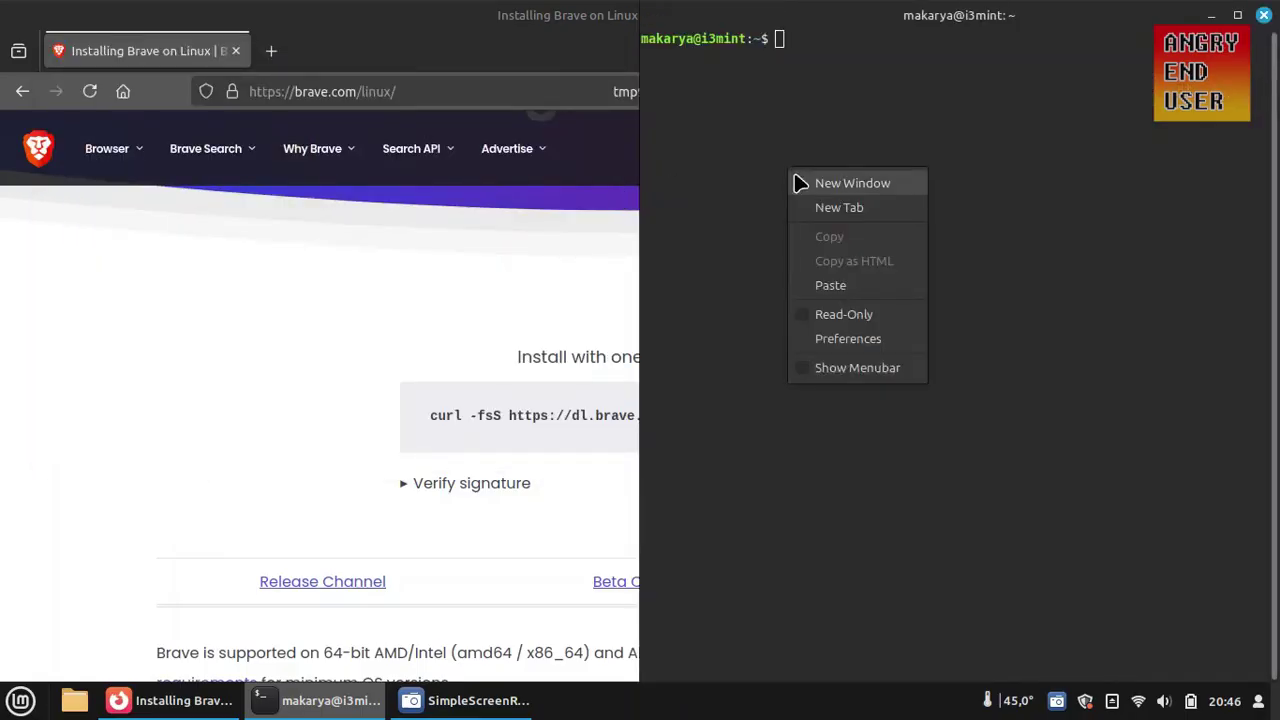
click(831, 285)
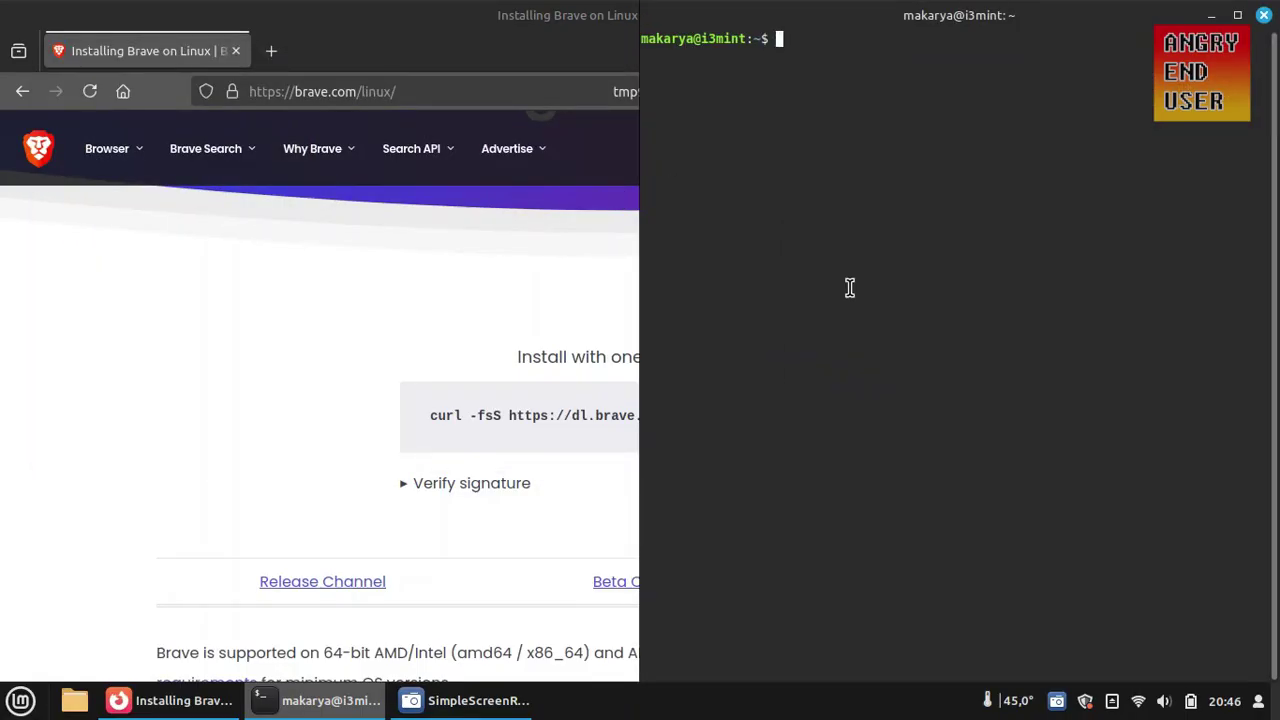
key(Return)
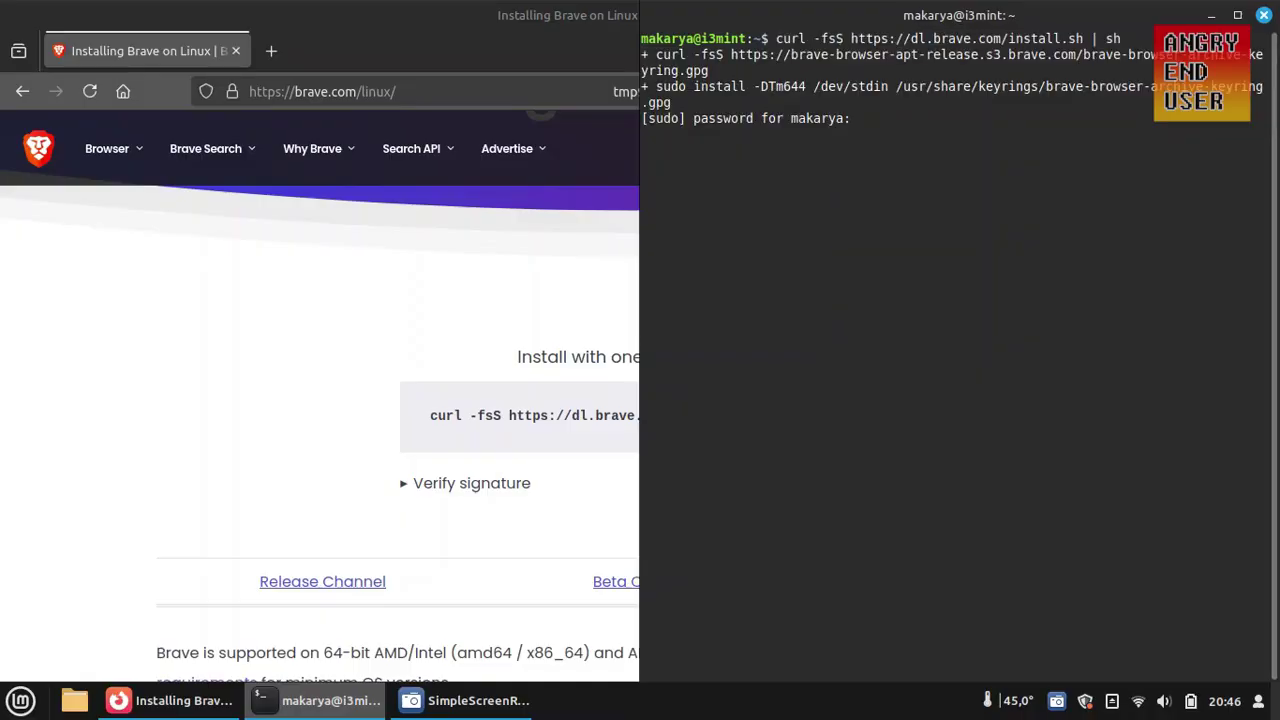
text(**********)
key(Return)
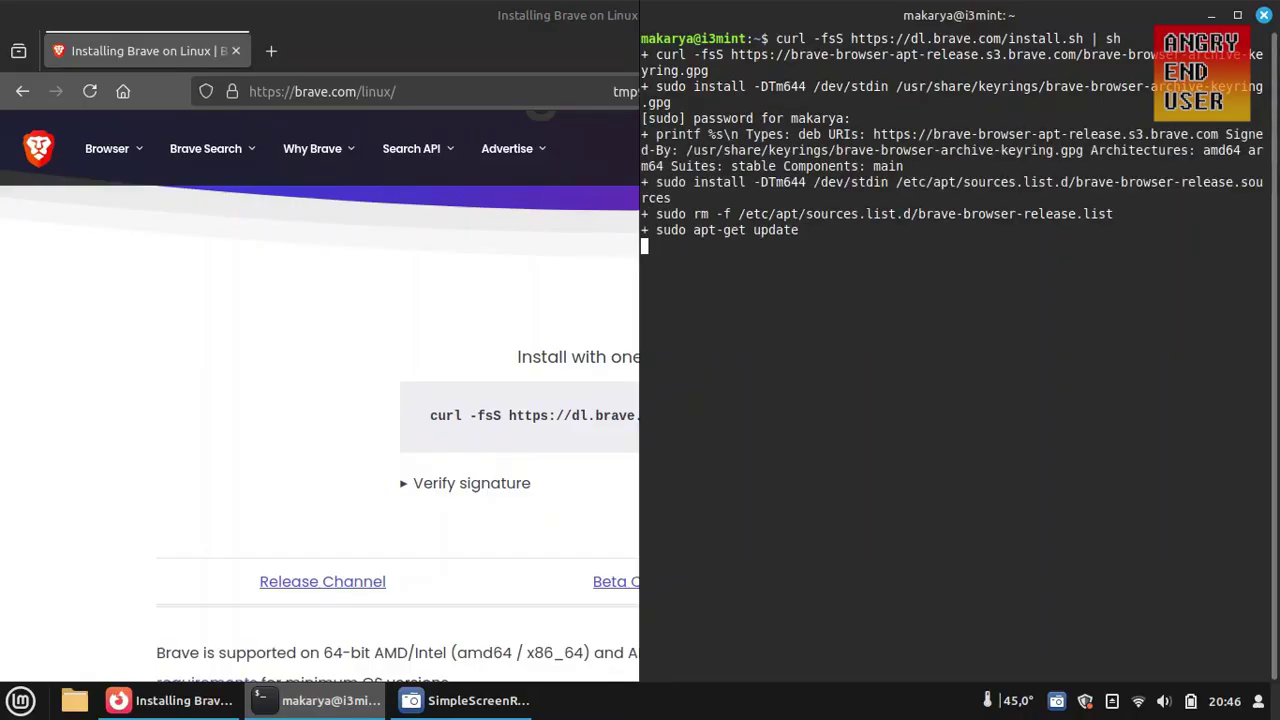
Tile the Firefox window beside the terminal and check the last line of the Brave installation output
click(414, 57)
key(super+Left)
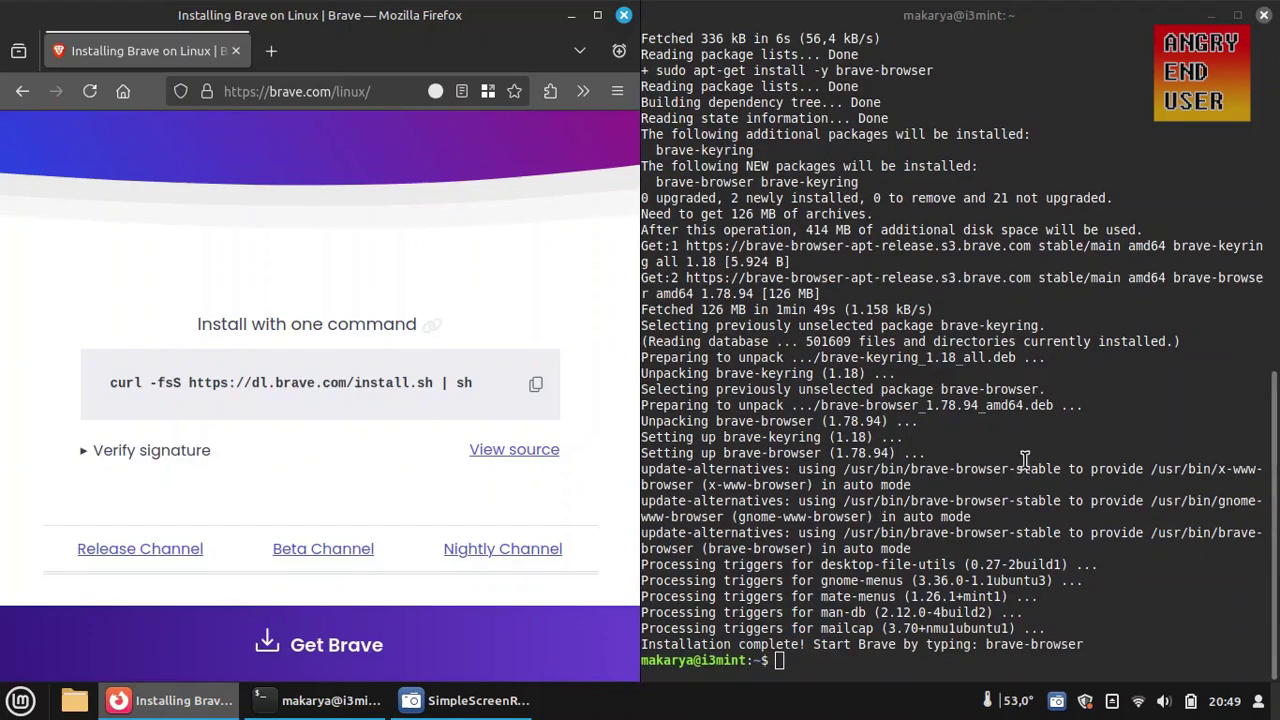
click(1100, 650)
triple_click(881, 656)
triple_click(1100, 644)
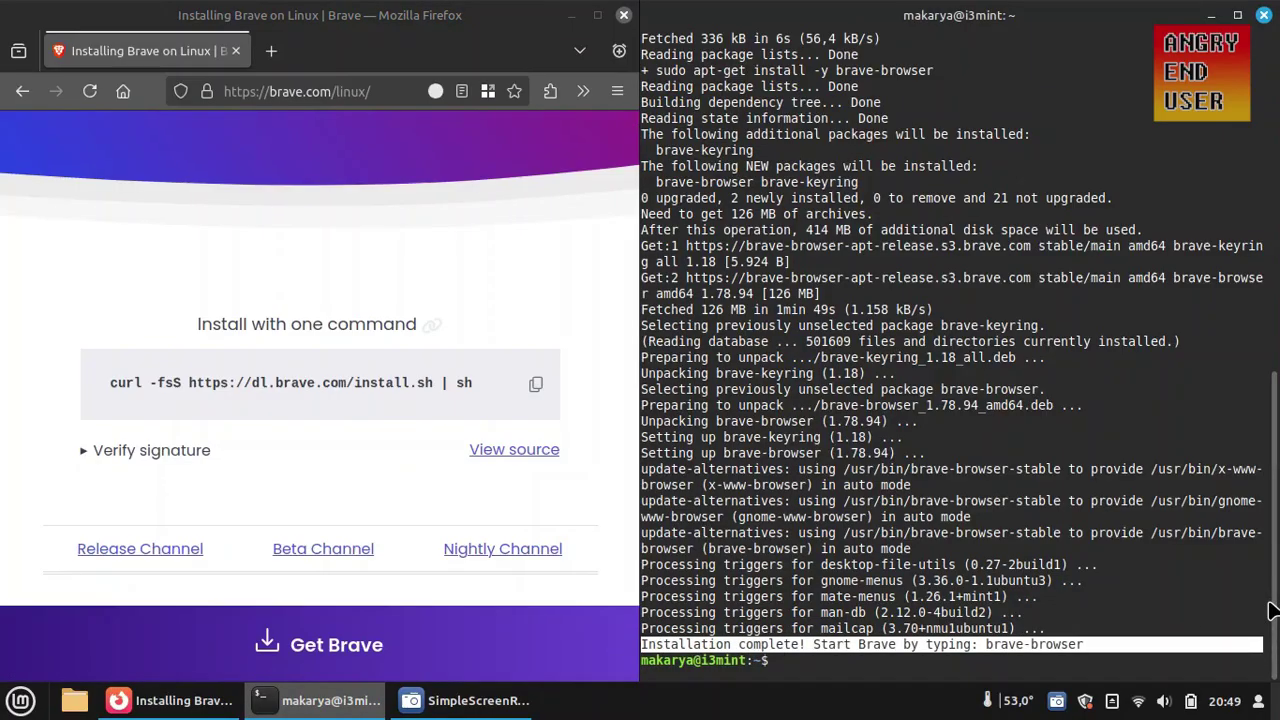
click(987, 428)
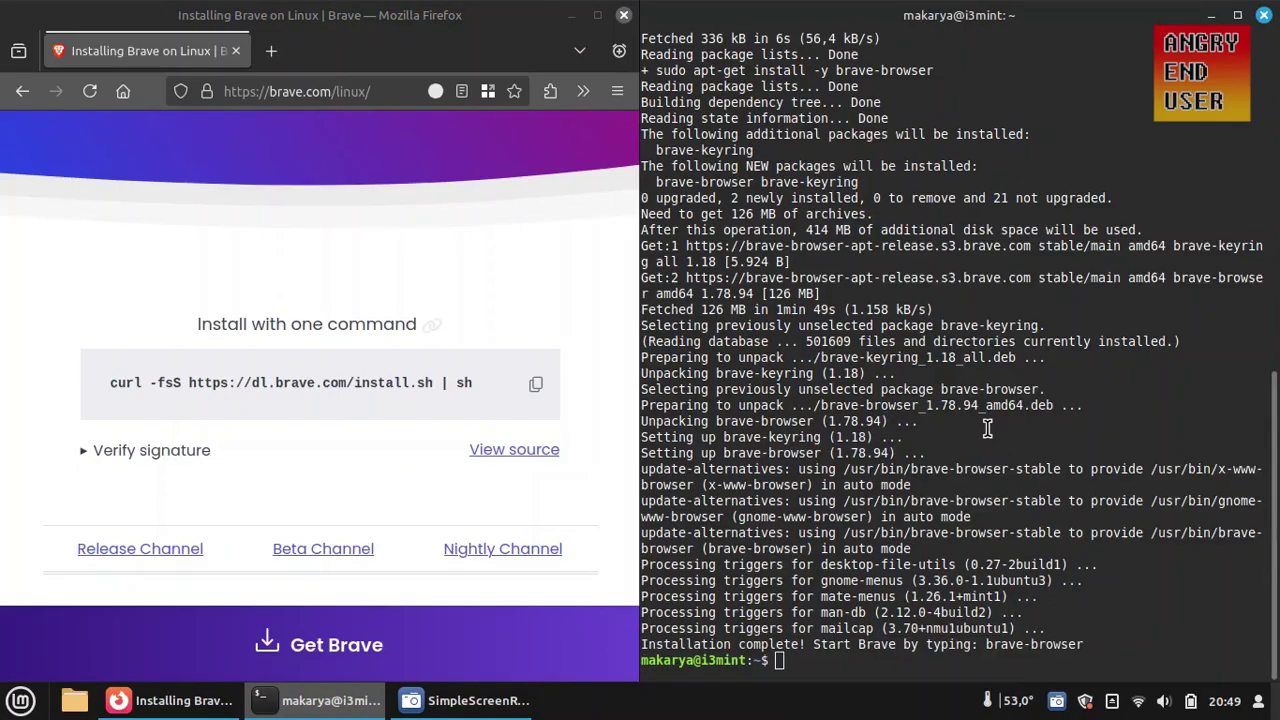
Search the installed applications for "brav" and launch Brave Web Browser
key(super)
text(brav)
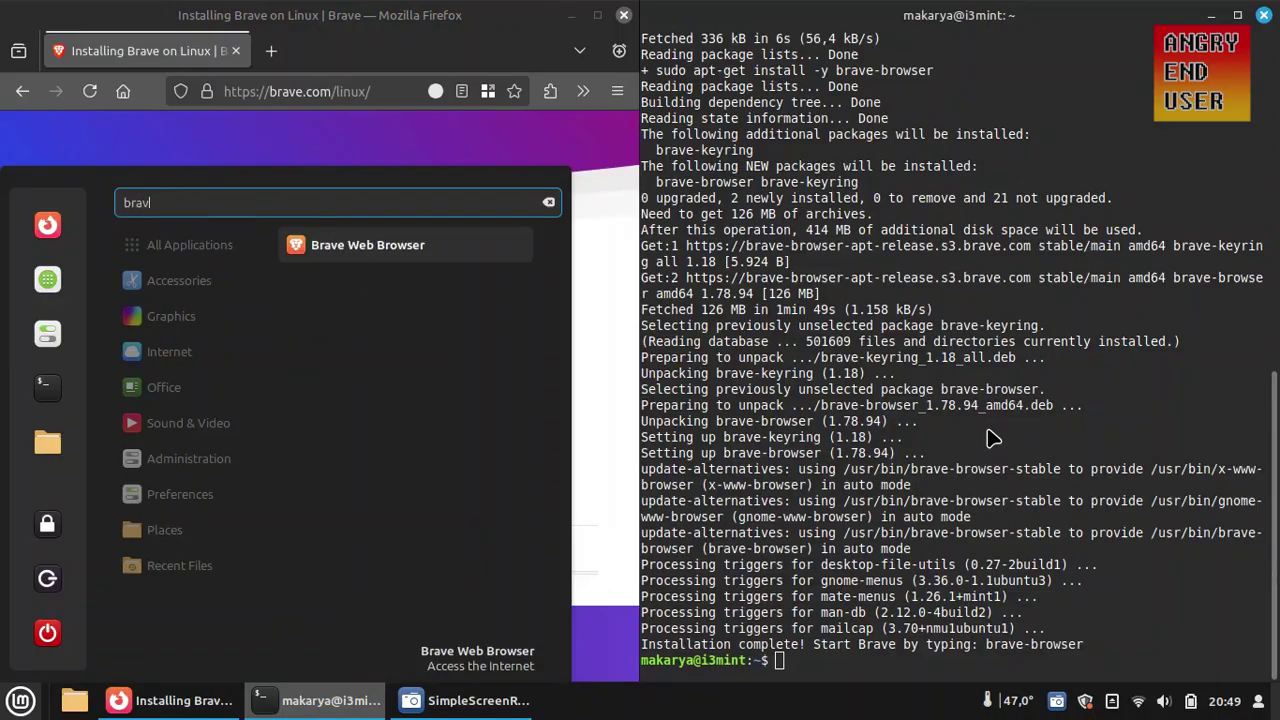
key(Return)
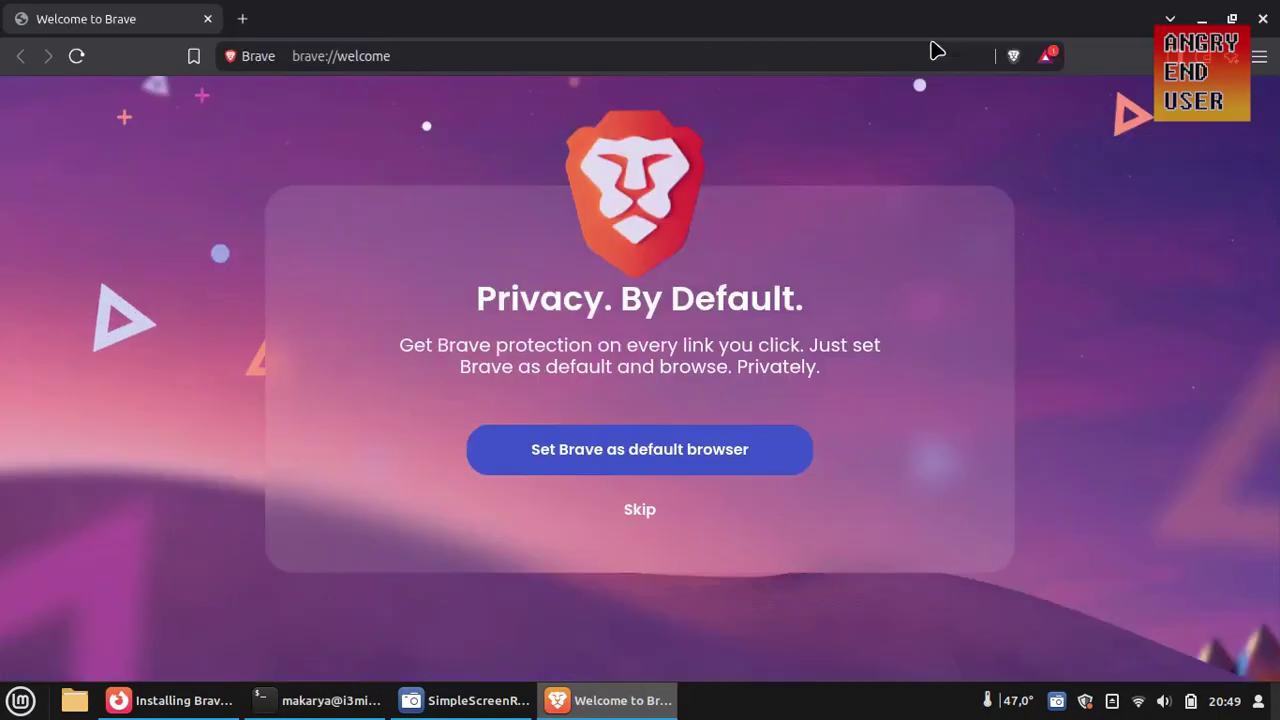
Skip making Brave the default browser in its welcome wizard and put off joining the Web Discovery Project
click(641, 510)
click(578, 569)
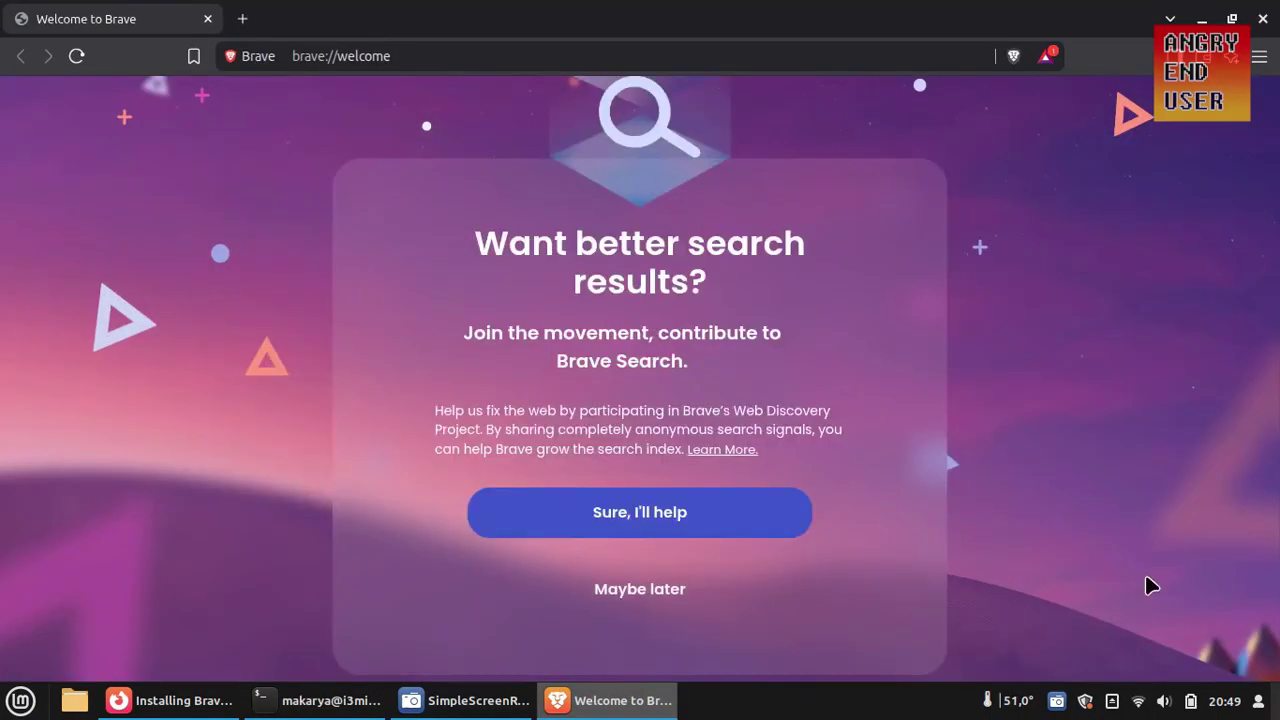
click(612, 590)
Turn off sending diagnostic reports and sharing anonymous product insights, and finish Brave's welcome wizard
click(462, 284)
click(462, 336)
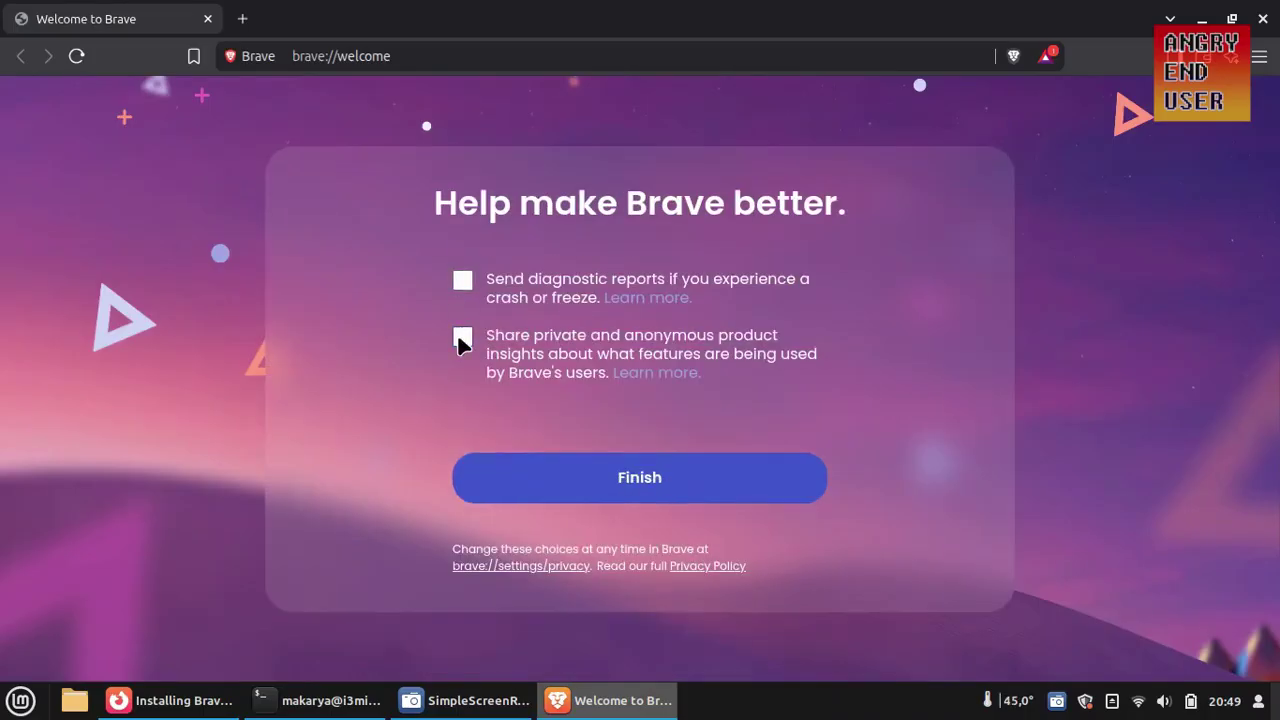
click(694, 480)
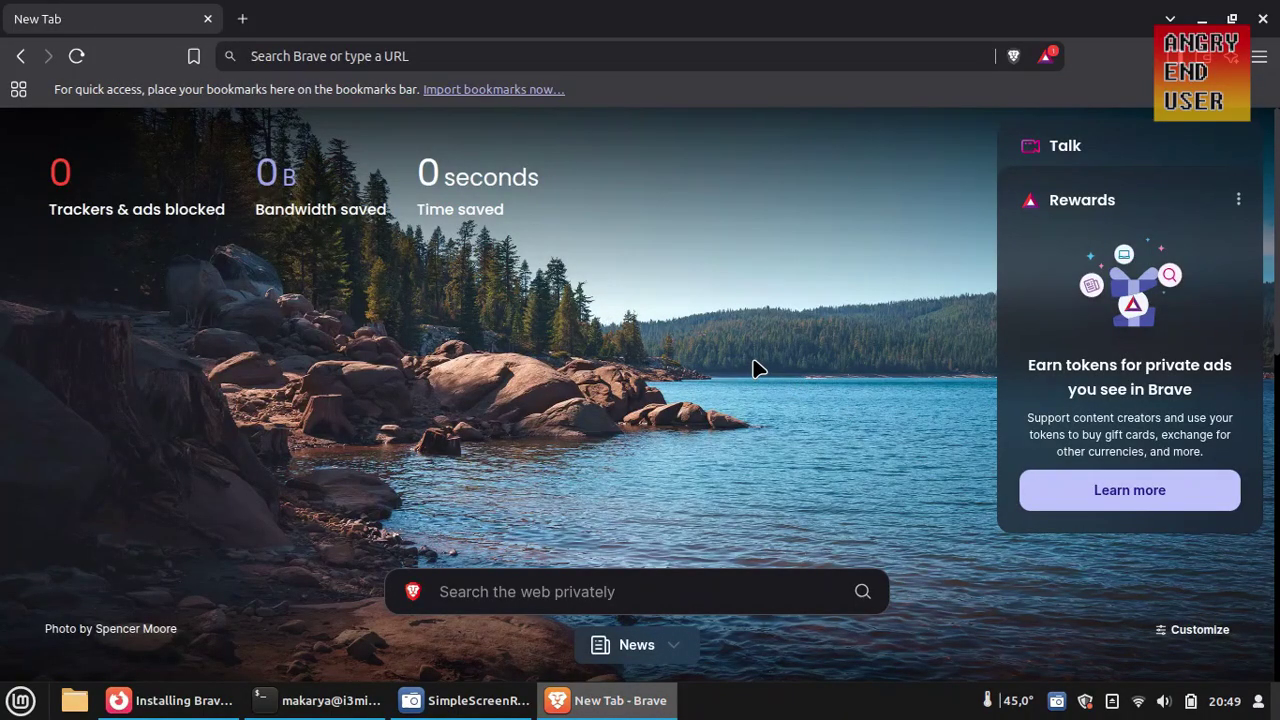